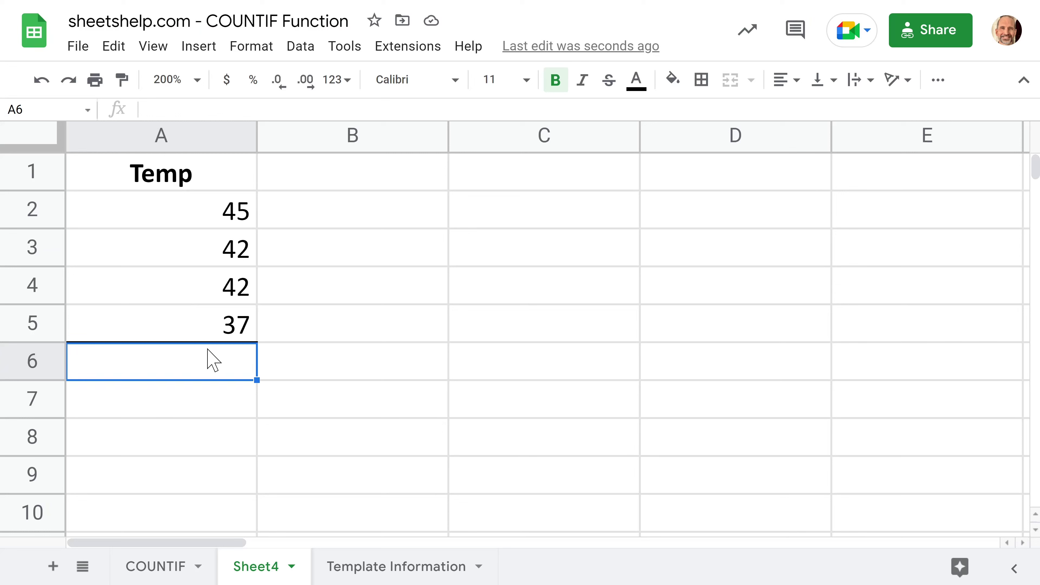
Step: In A6, below the Temp values 45, 42, 42, 37, begin the formula =COUNTIF(
key("Up")
key("shift+Up")
key("shift+Up")
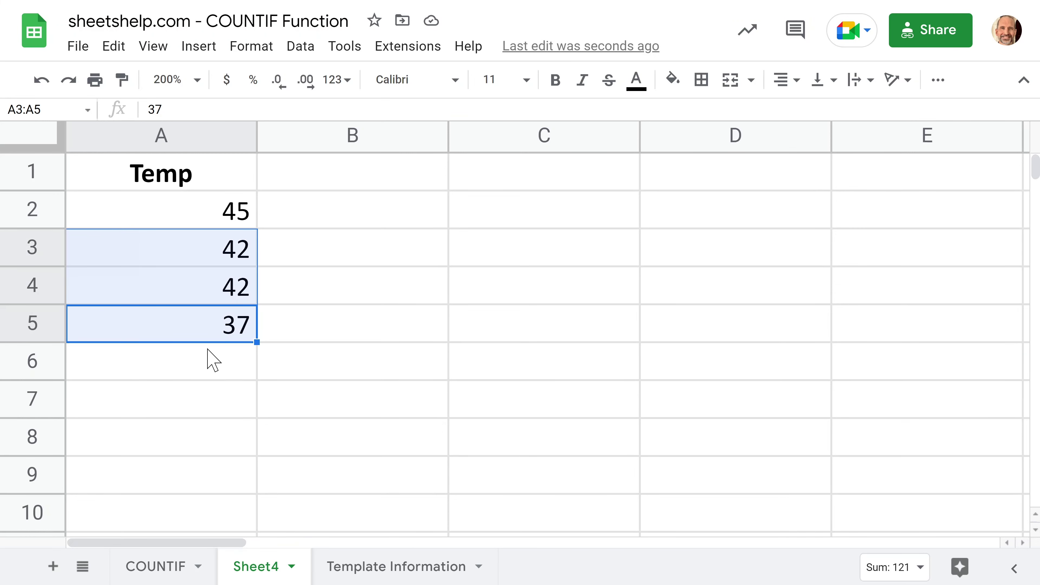
key("shift+Up")
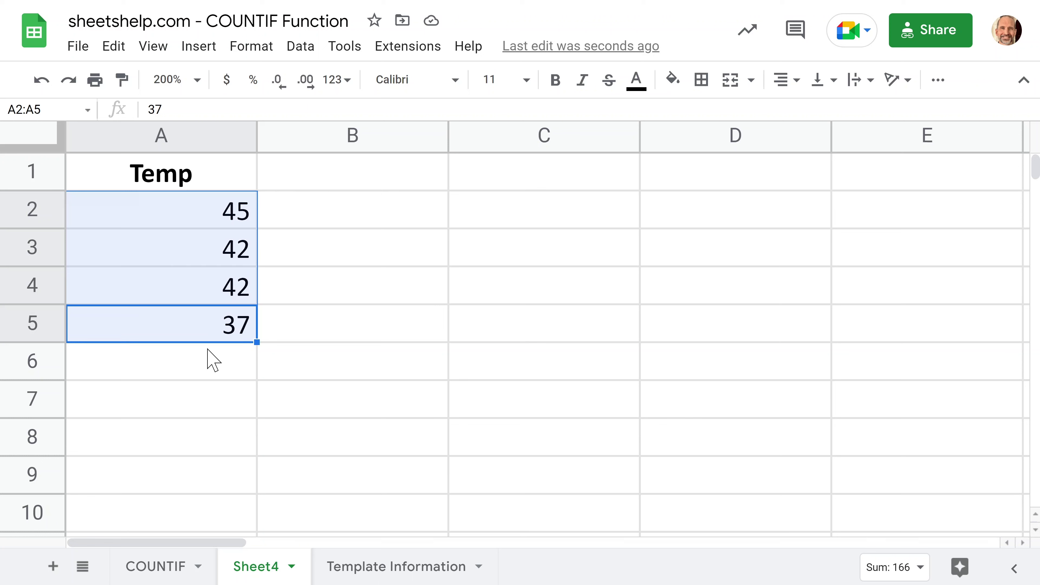
left_click(212, 361)
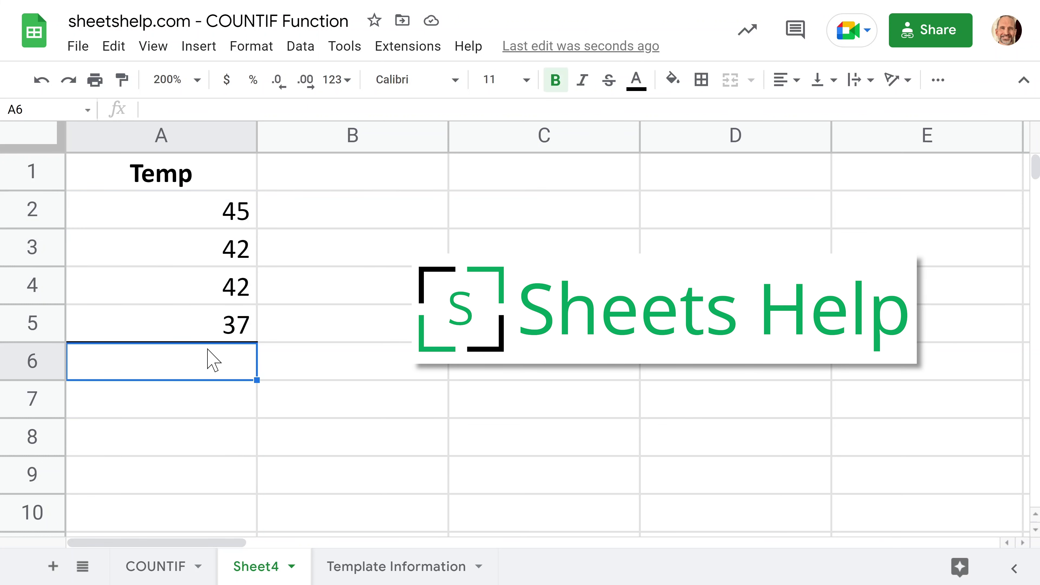
type("=if")
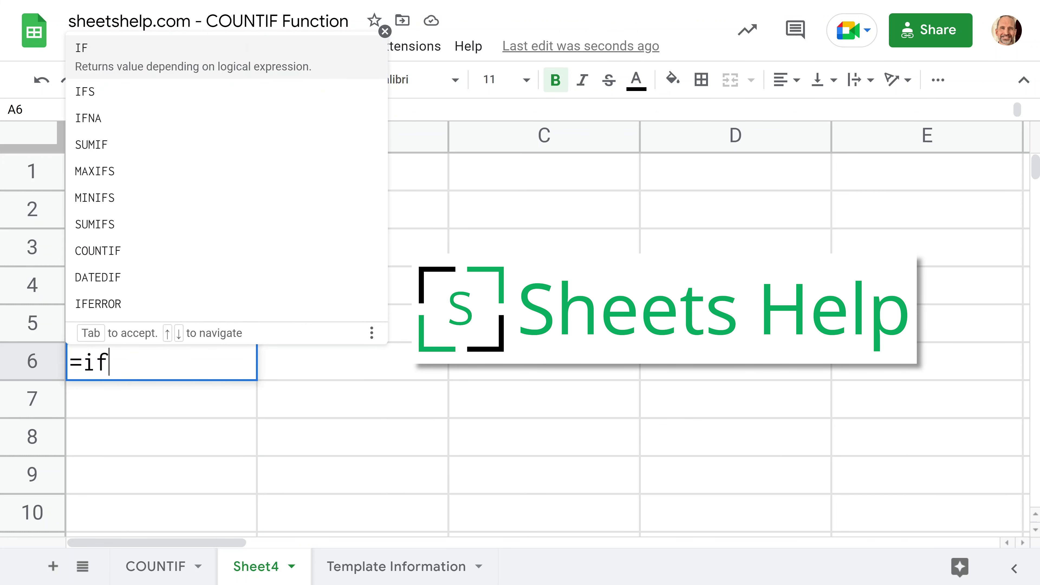
type("(")
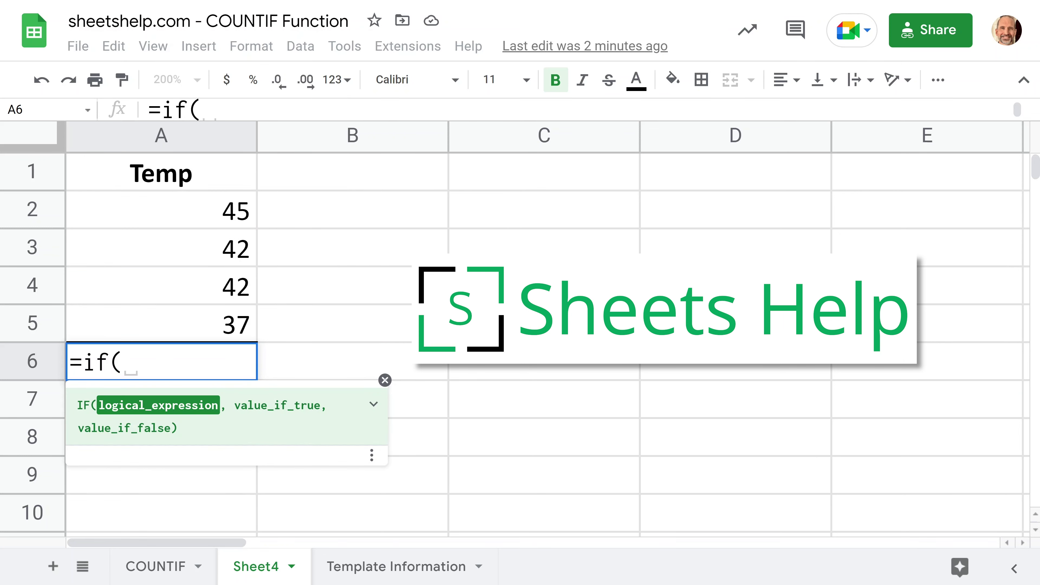
key("BackSpace")
key("BackSpace")
key("BackSpace")
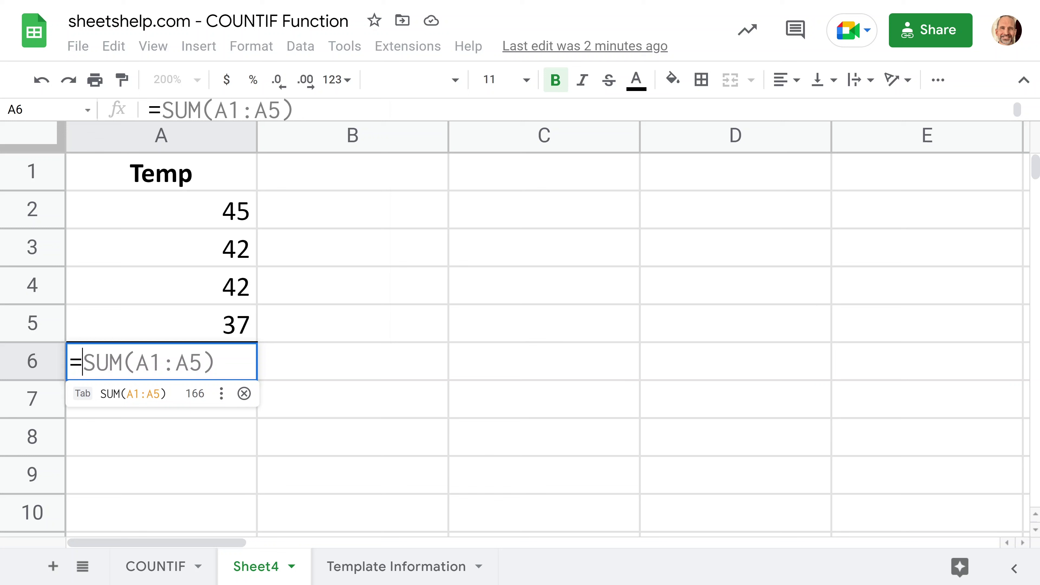
type("COUNTIF")
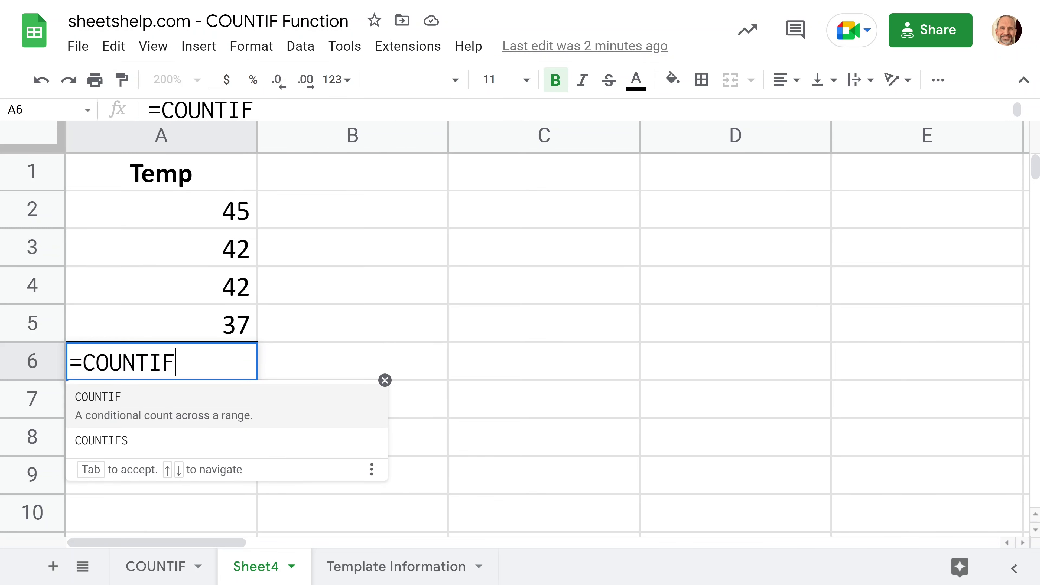
type("(")
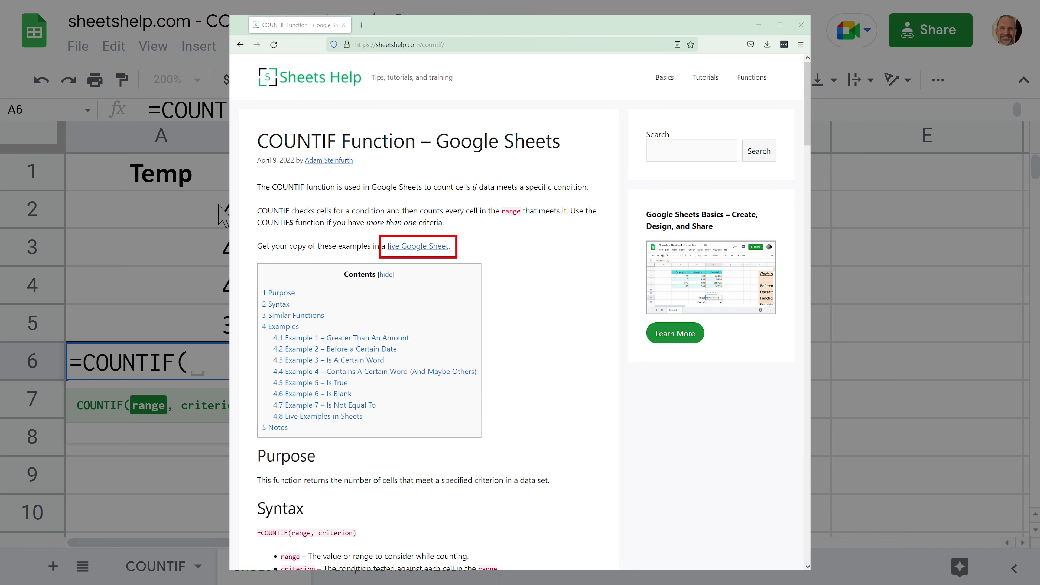
Step: Add A2:A5 as the COUNTIF range, followed by a comma
left_click(213, 221)
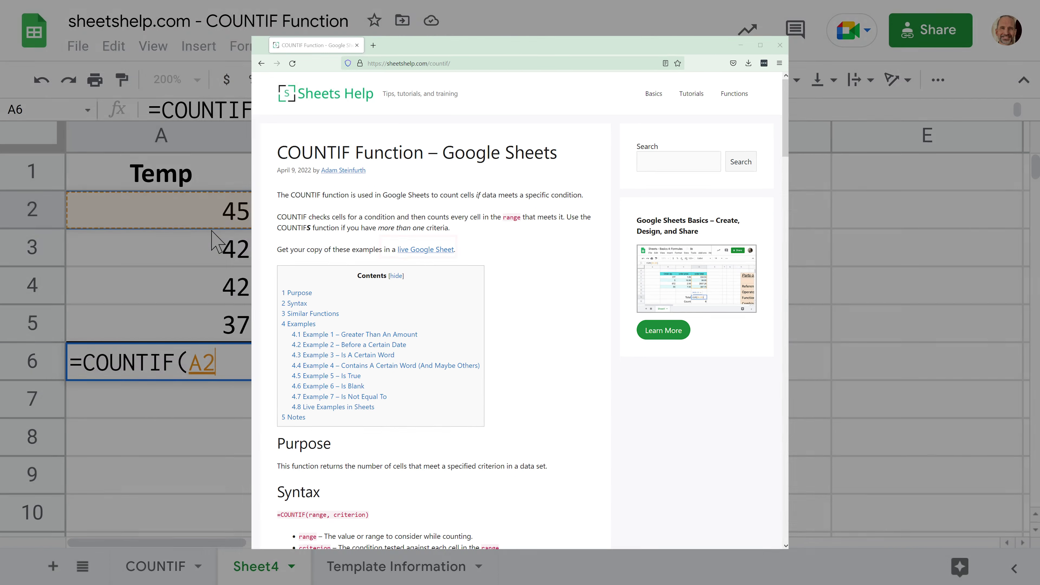
left_click_drag(212, 231, 218, 316)
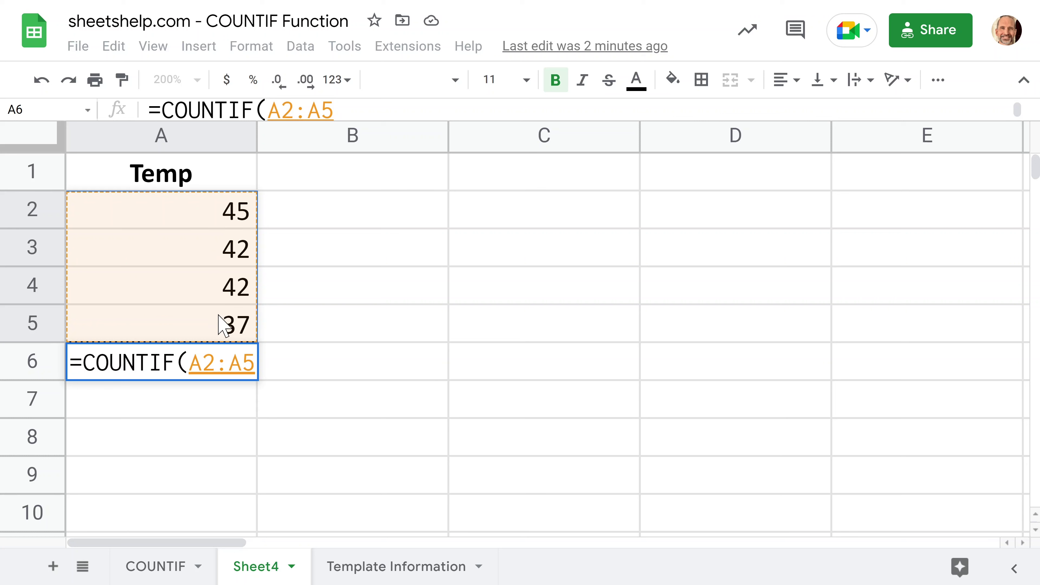
type(",")
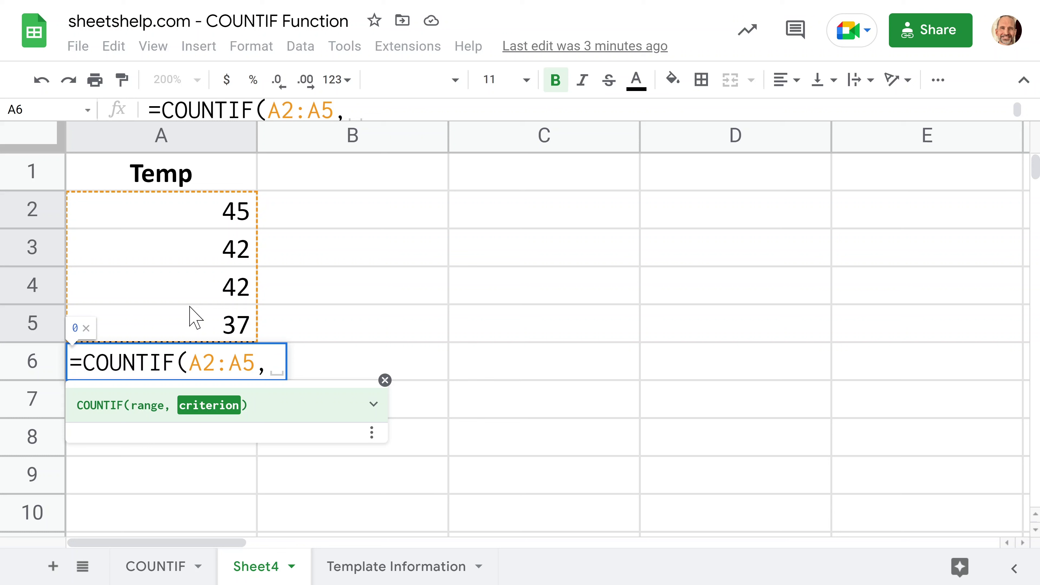
Step: Complete the formula with criterion ">37" and check the Temp values behind its result of 3
type("\"")
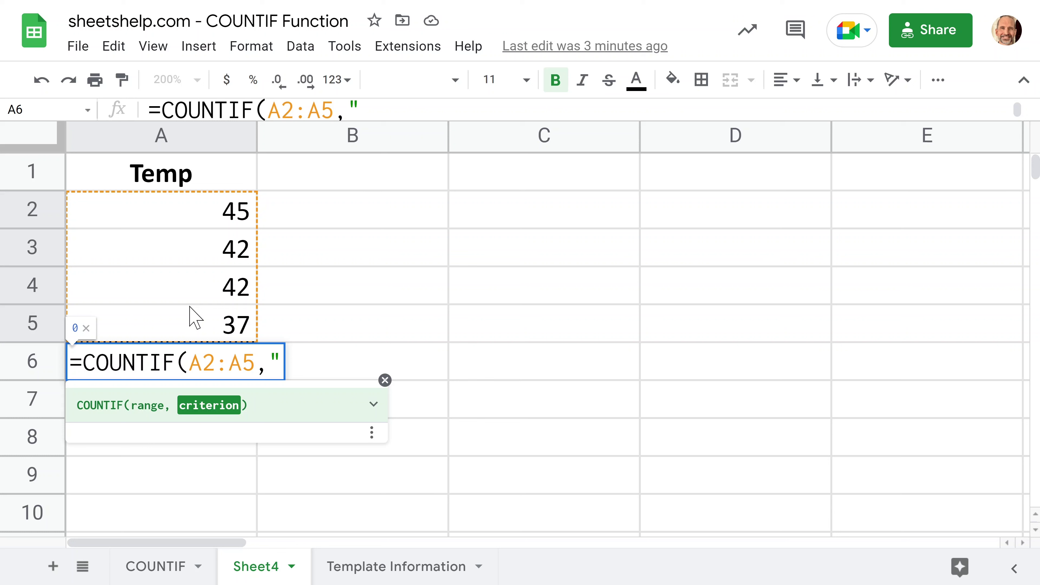
type(">")
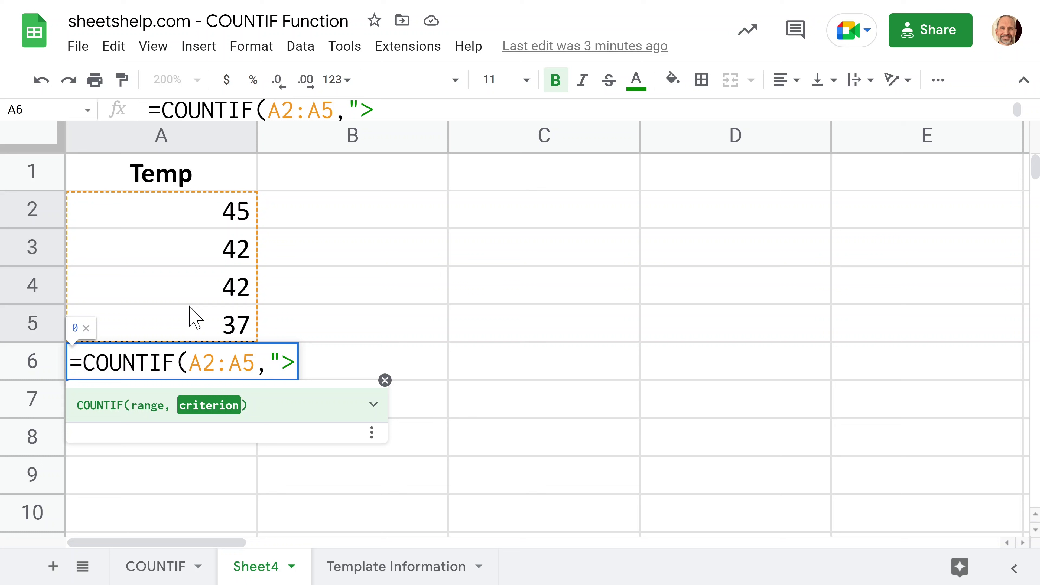
type("37")
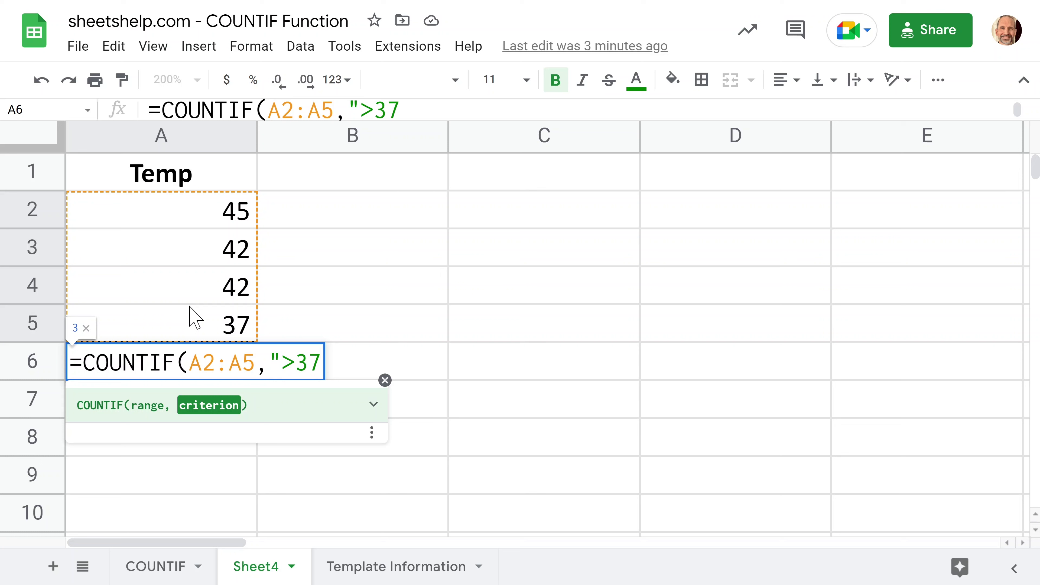
type("\")")
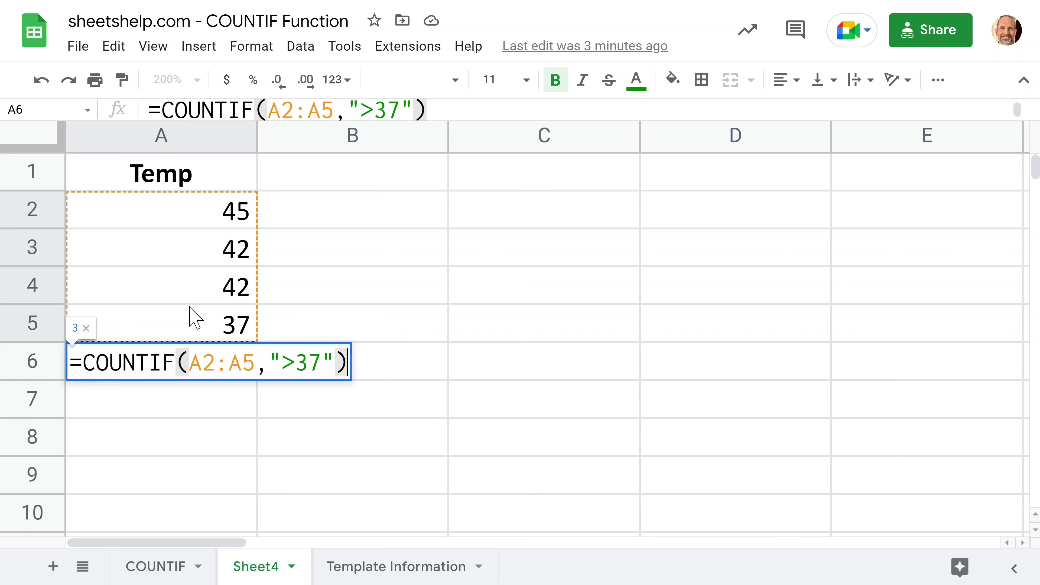
key("Return")
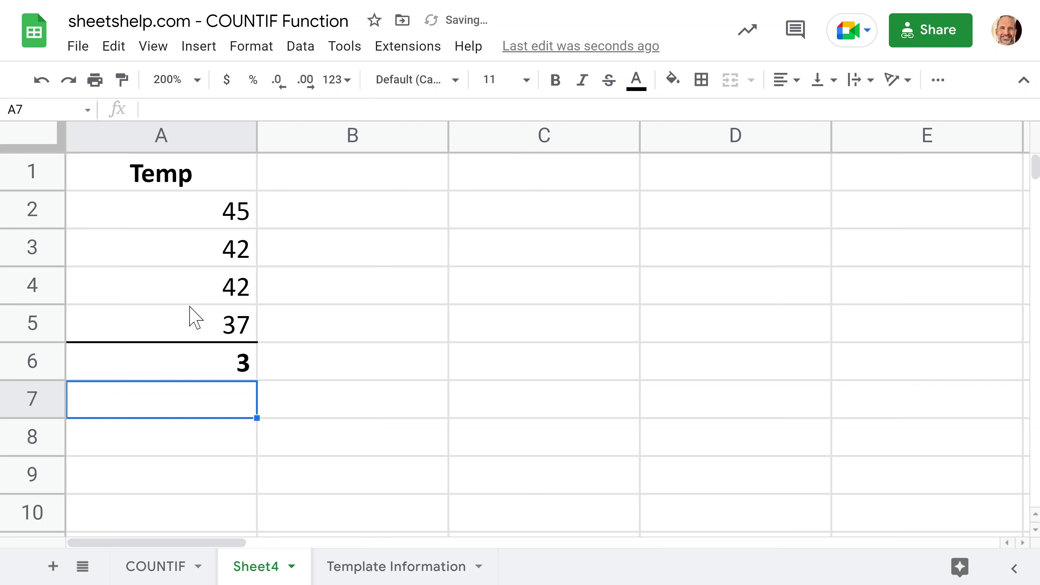
left_click(157, 217)
left_click(162, 255)
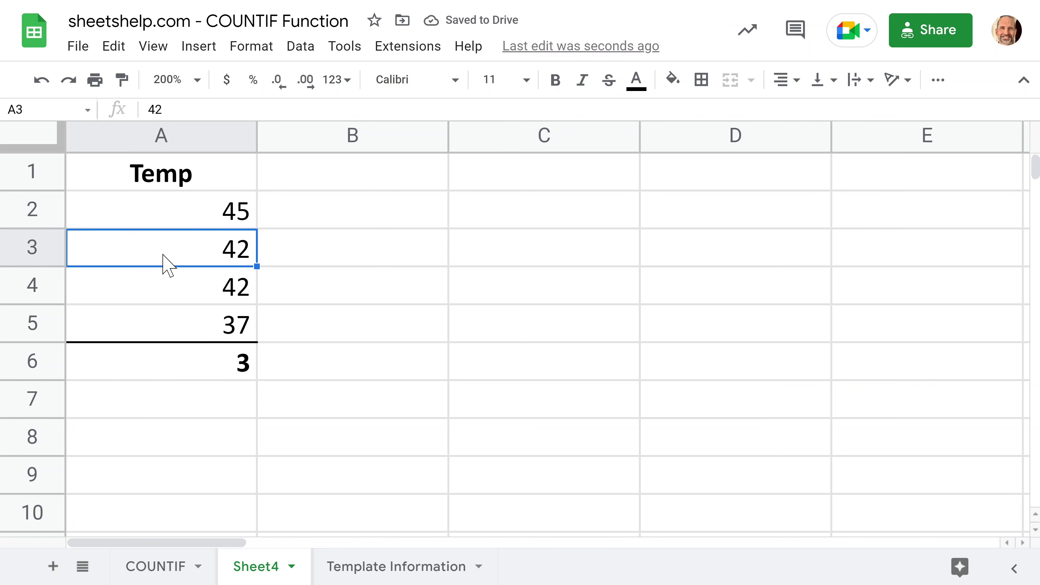
left_click(165, 288)
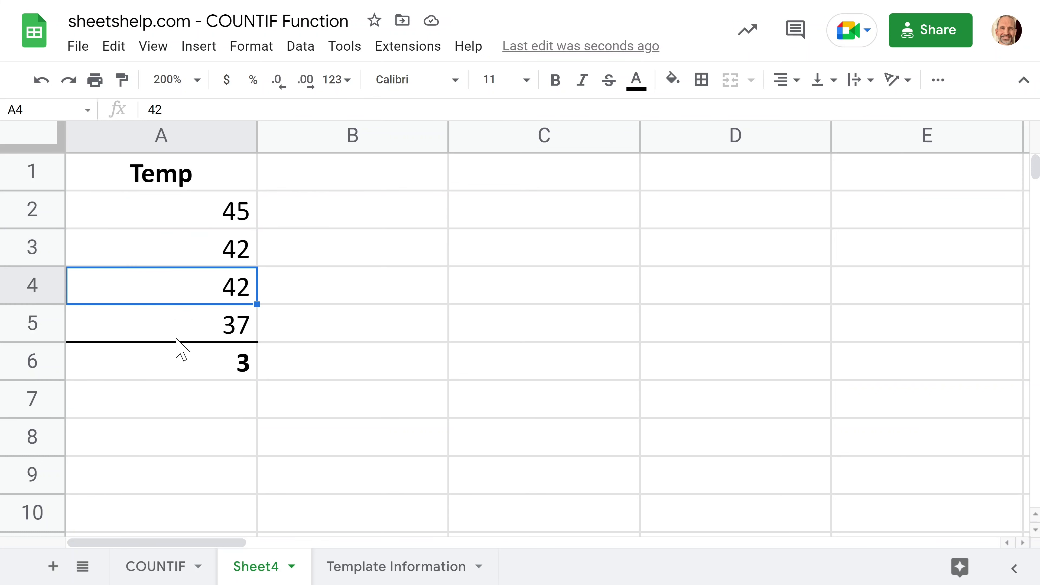
left_click(192, 316)
Step: Change A6's criterion to ">=37" so all four Temp values are counted
left_click(201, 373)
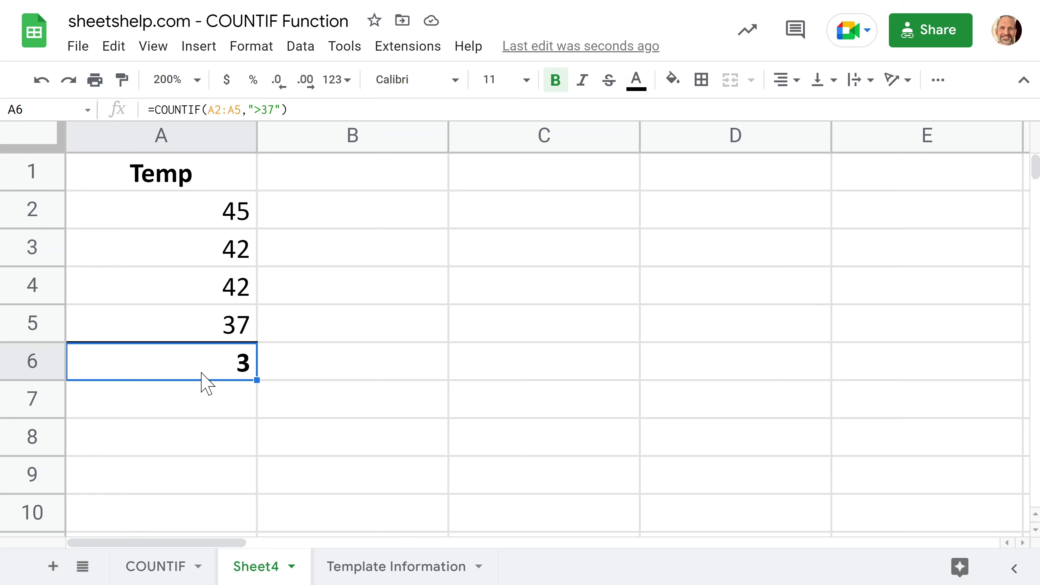
double_click(221, 372)
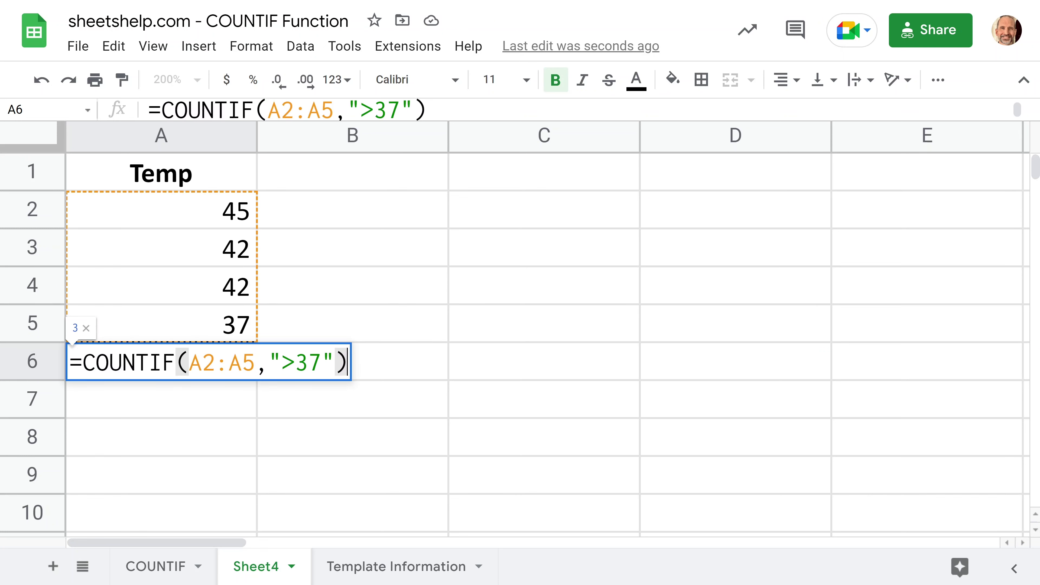
key("Left")
key("Left")
key("Left")
key("Left")
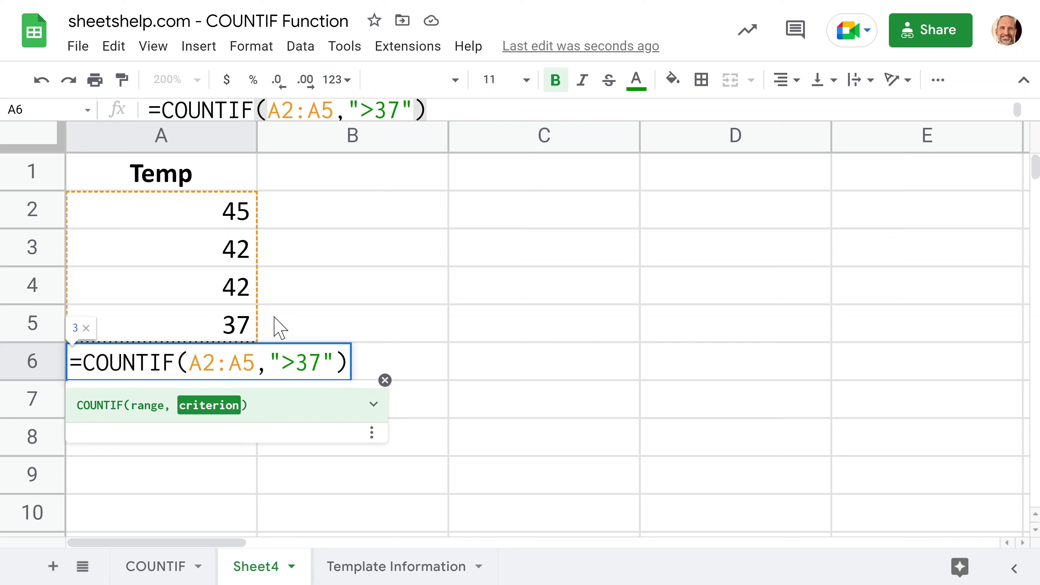
type("=")
key("Return")
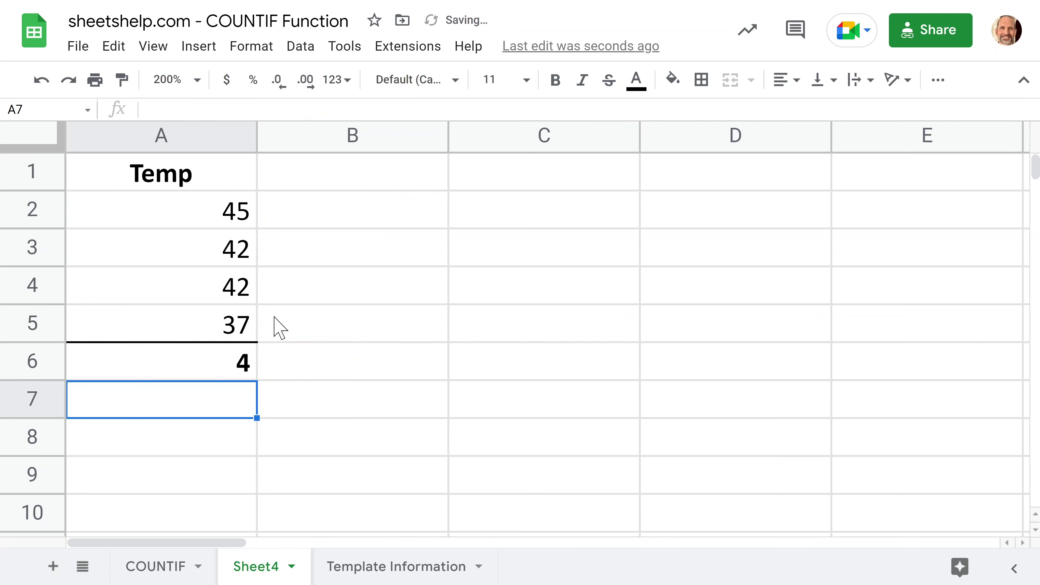
left_click(230, 364)
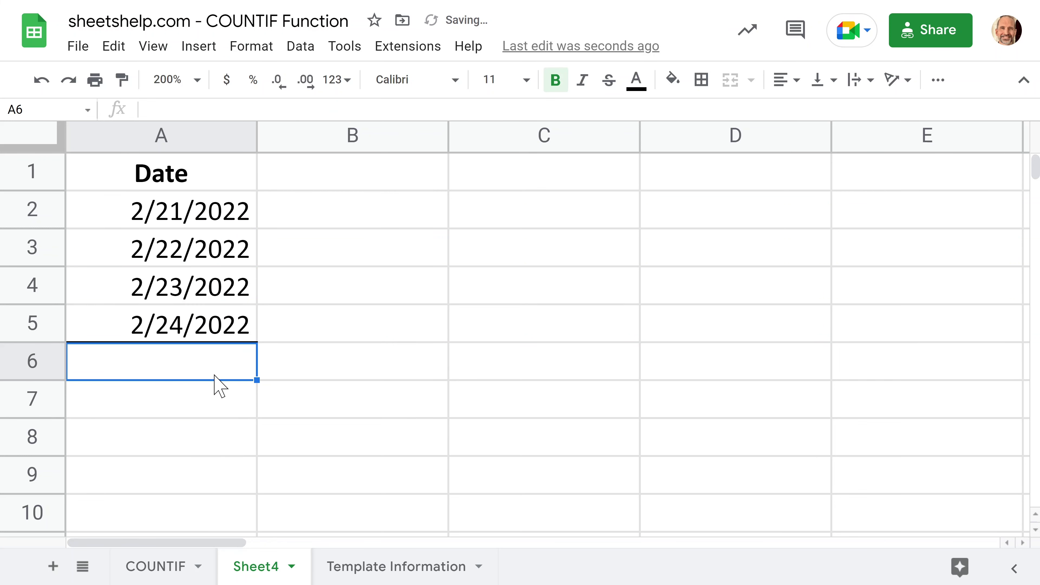
Step: Enter =COUNTIF(A2:A5,"<2/23/2022") in A6 to count dates before 2/23/2022
type("=")
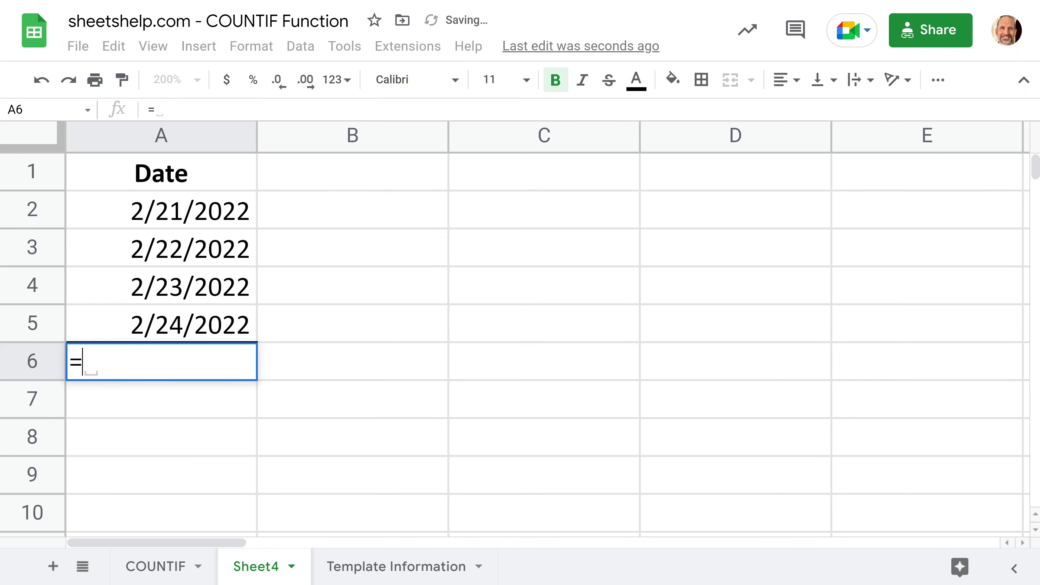
type("COUNTI")
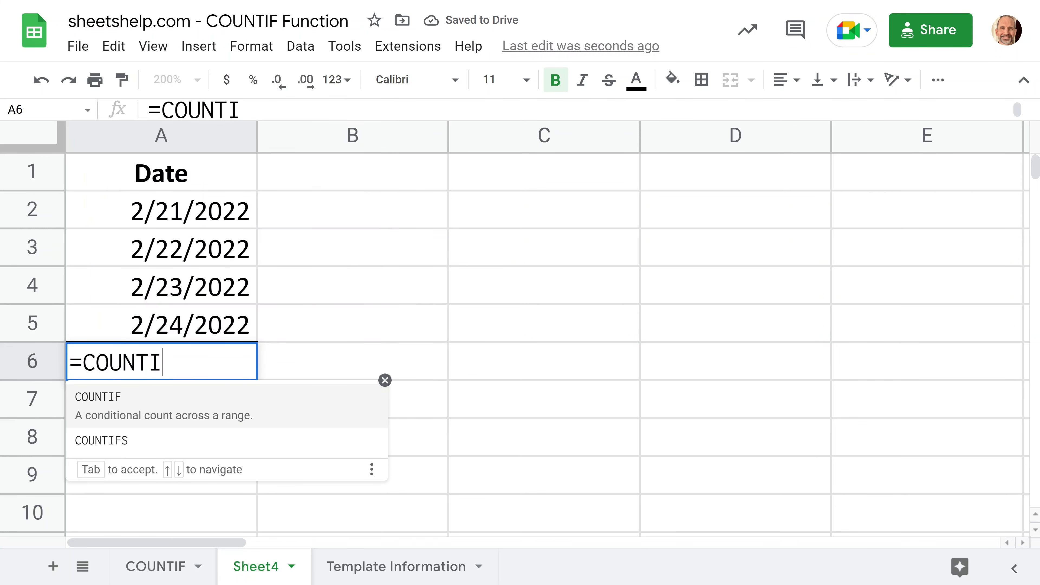
type("F(")
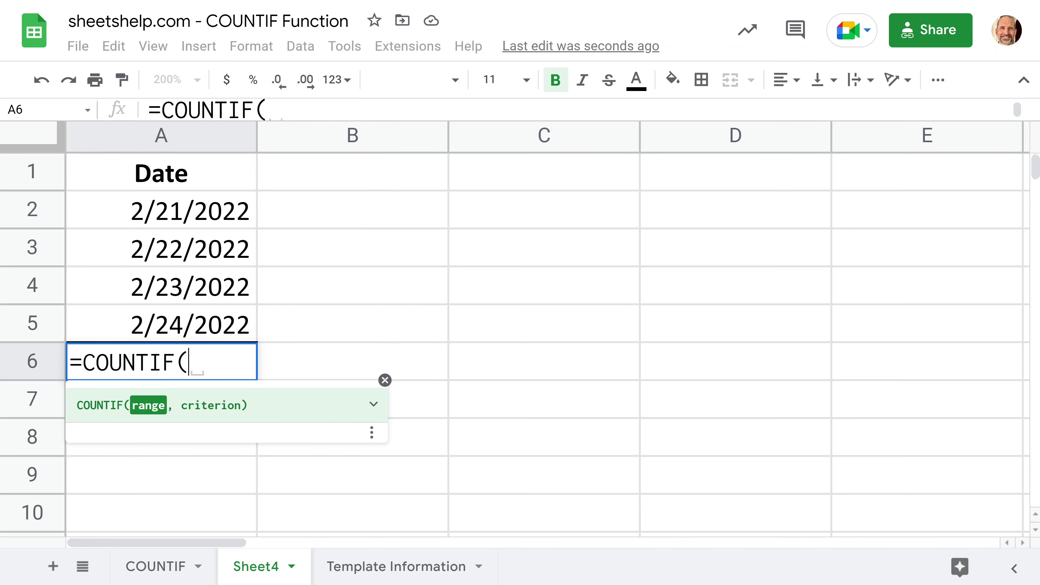
left_click_drag(211, 326, 217, 223)
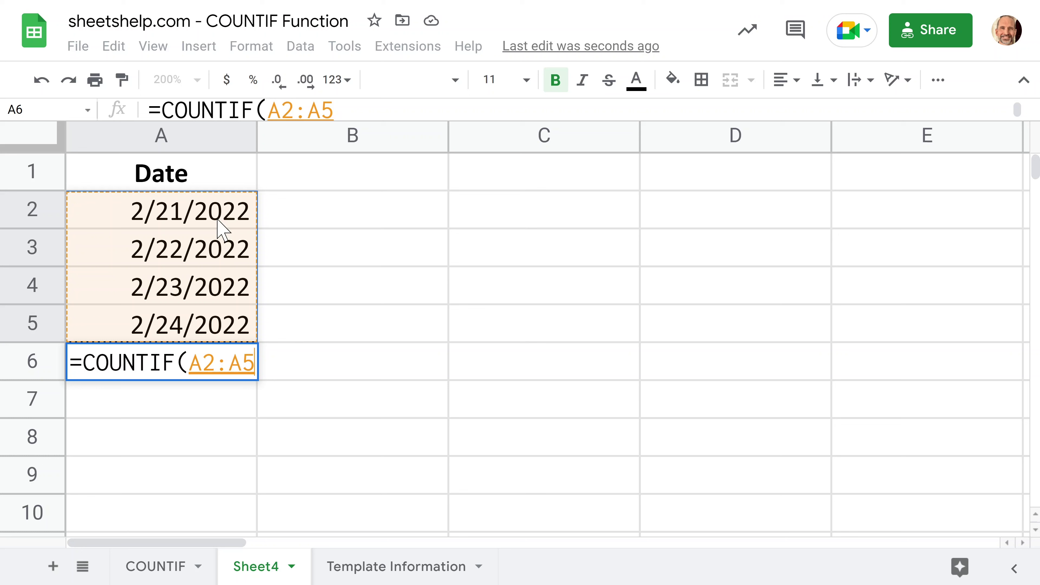
type(",\"<")
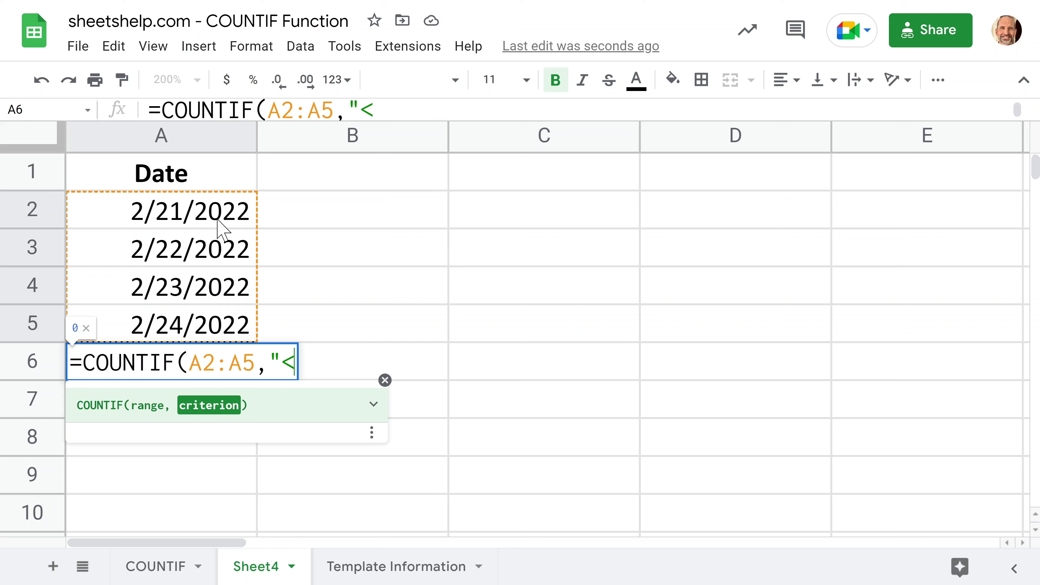
type("2/23/2")
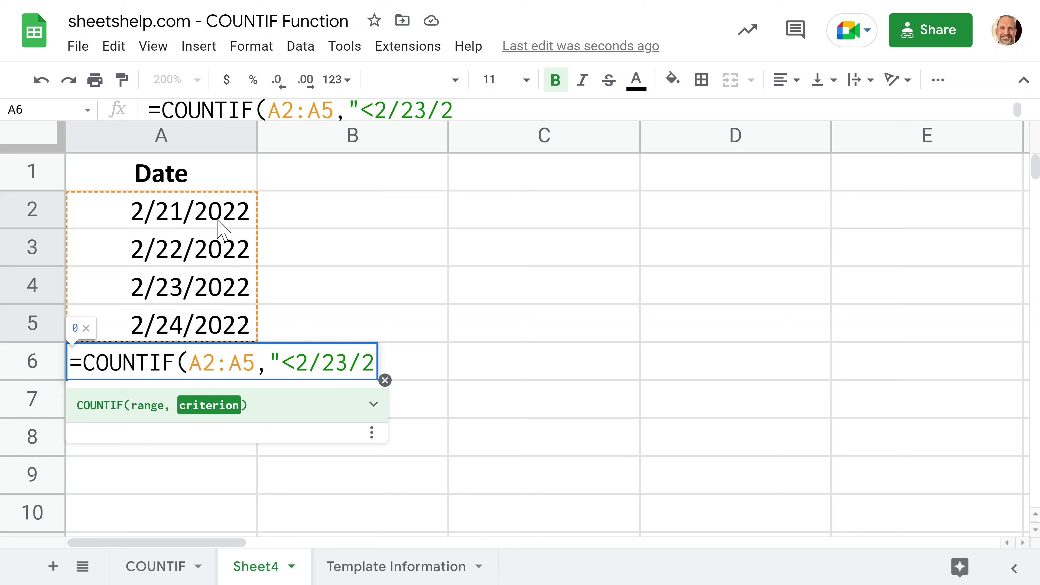
type("022\"")
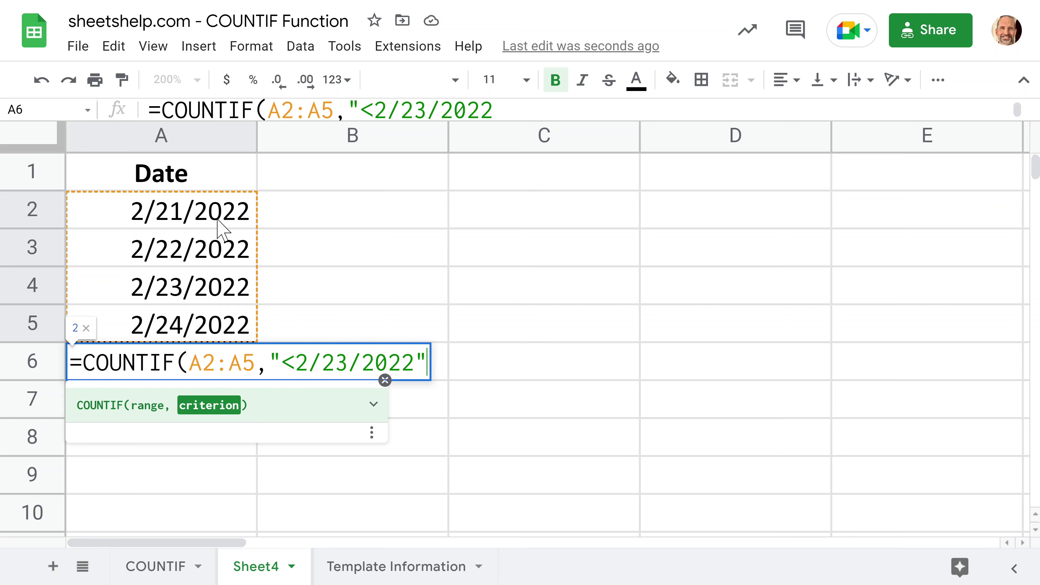
type(")")
key("Return")
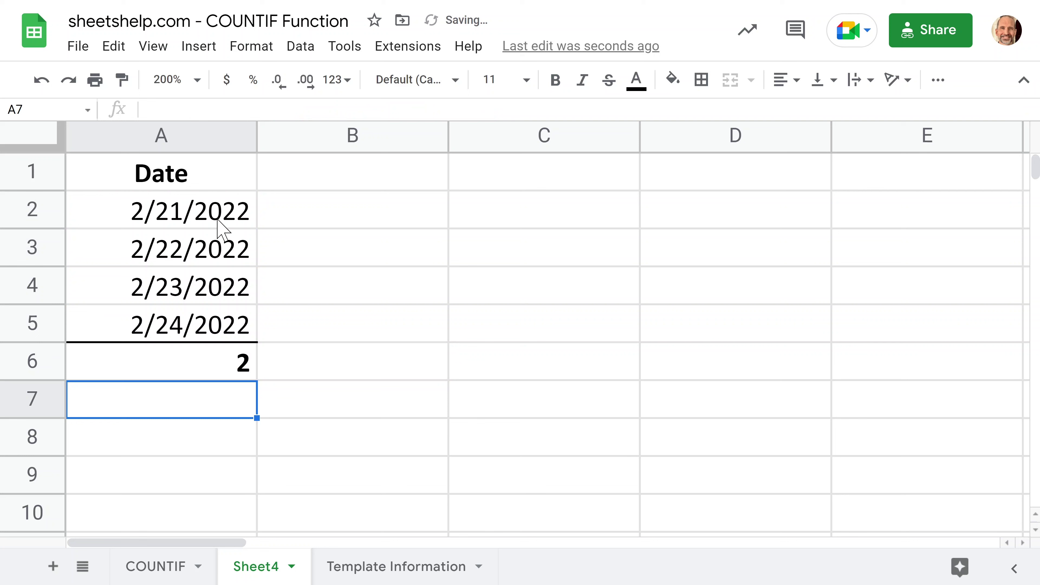
left_click_drag(217, 219, 215, 245)
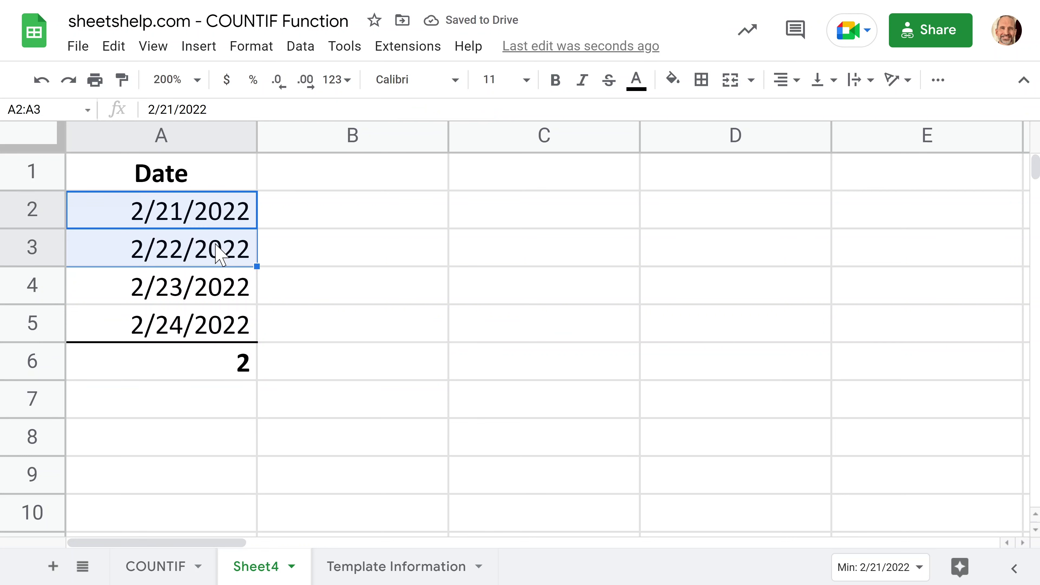
left_click(202, 374)
double_click(201, 374)
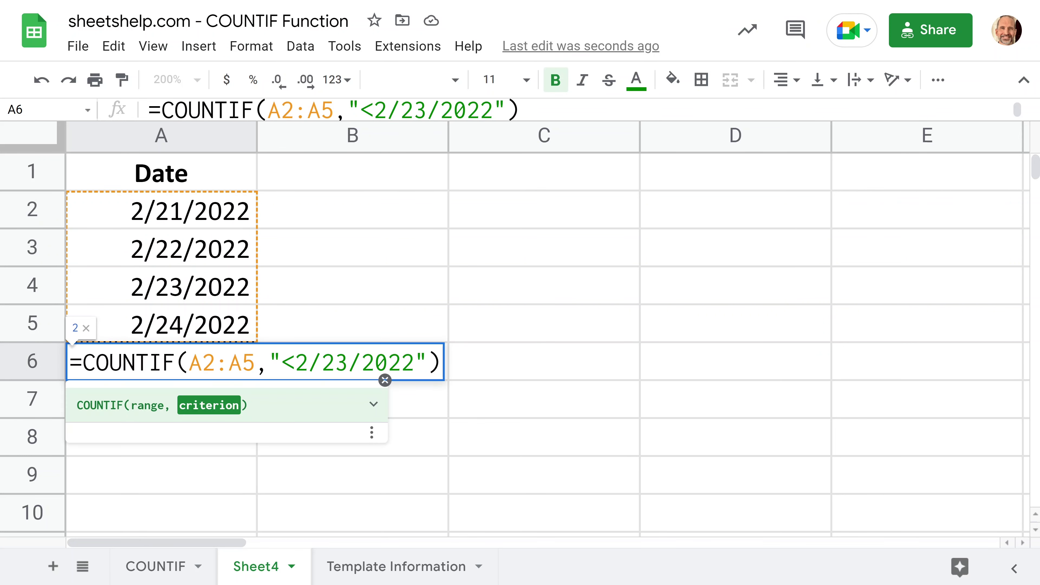
key("shift+Right")
key("shift+Right")
key("shift+Right")
key("shift+Right")
key("shift+Right")
key("shift+Right")
key("shift+Right")
key("shift+Right")
key("shift+Right")
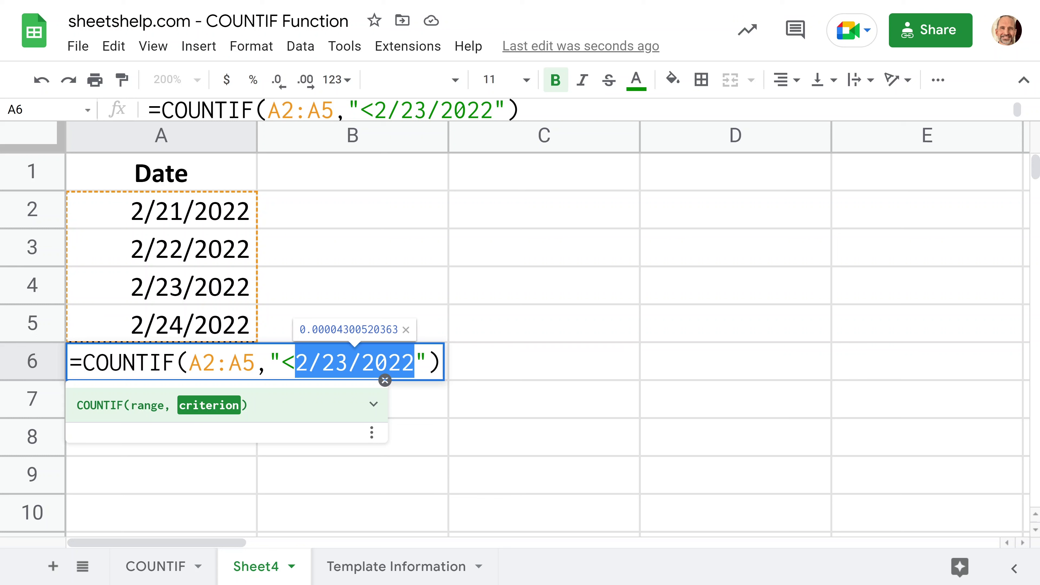
left_click(308, 362)
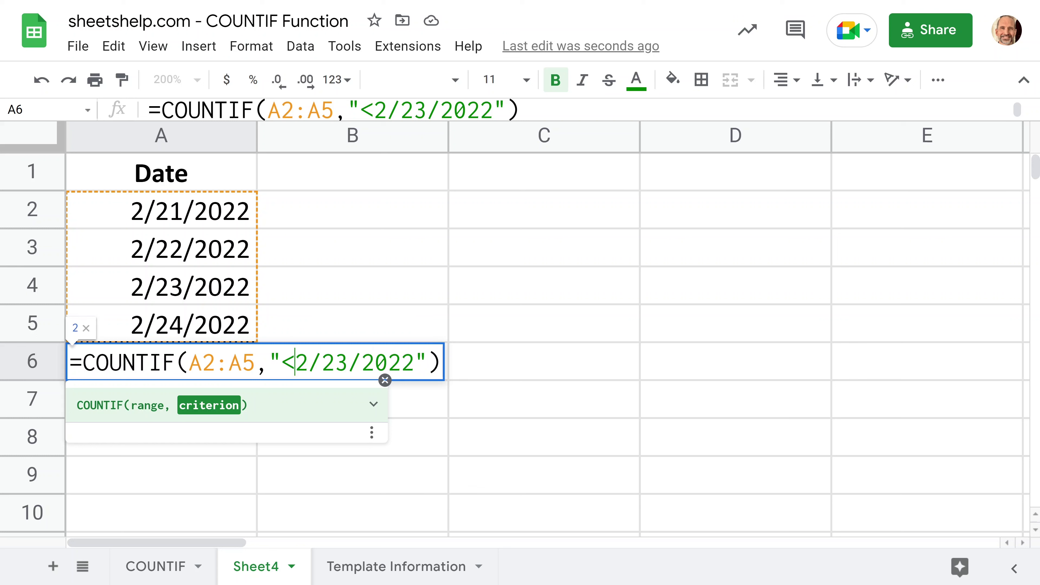
key("shift+Right")
key("shift+Right")
key("shift+Right")
key("shift+Right")
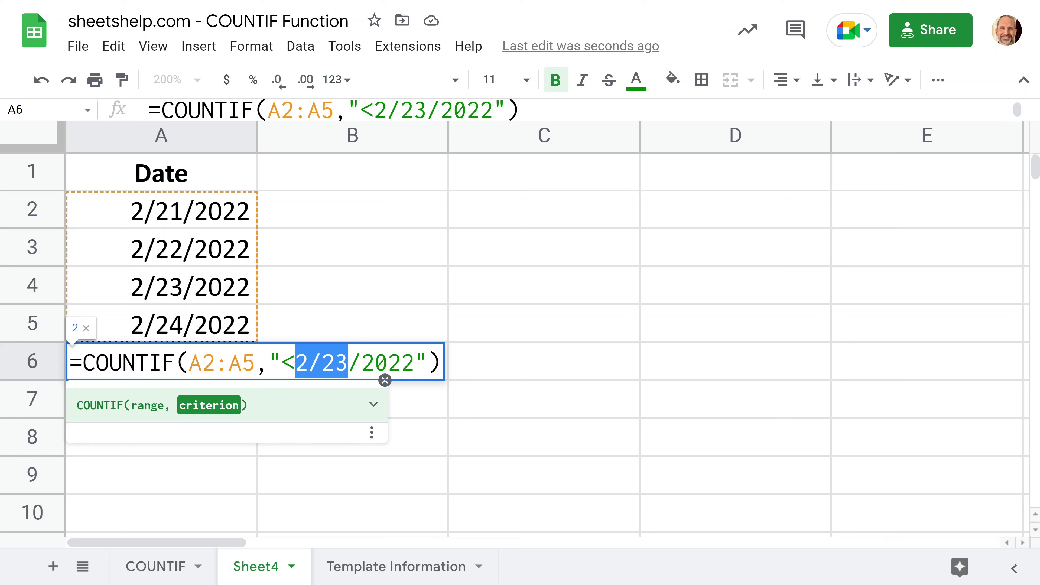
key("shift+Right")
key("shift+Right")
key("shift+Right")
key("Escape")
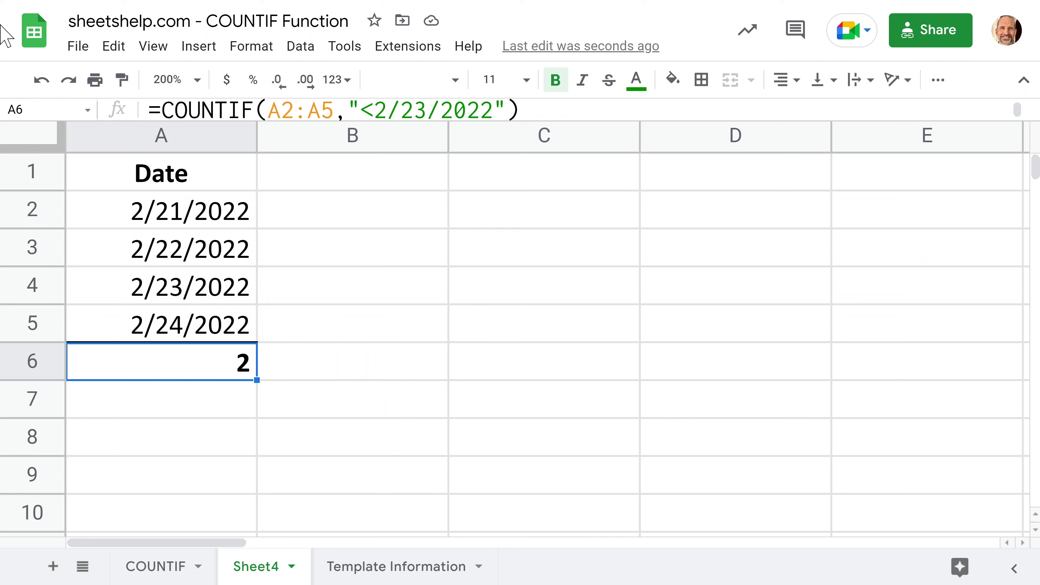
Step: Check the spreadsheet settings for the United States locale and Eastern time zone
left_click(70, 53)
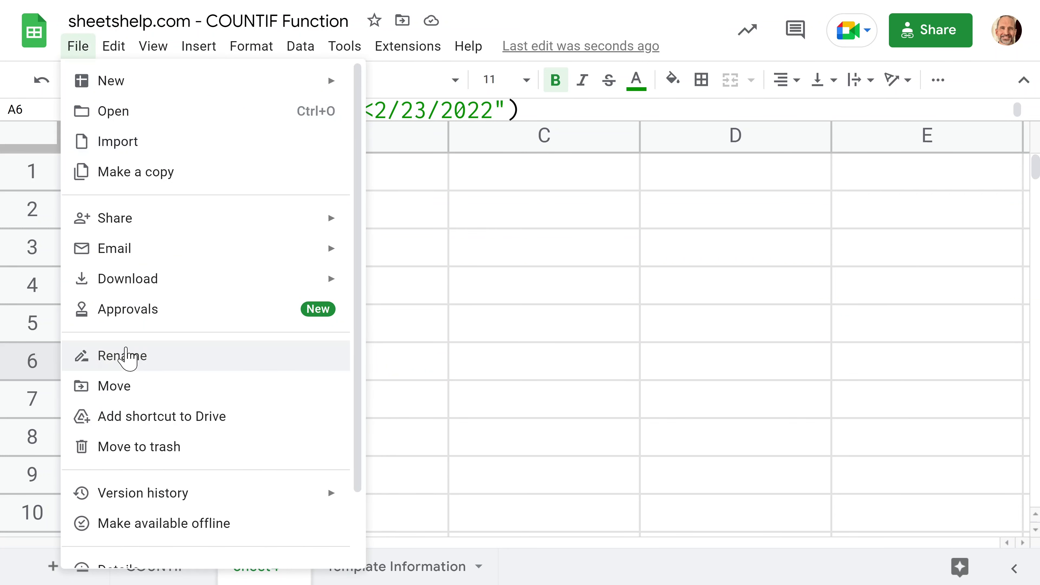
scroll(129, 359, "down", 2)
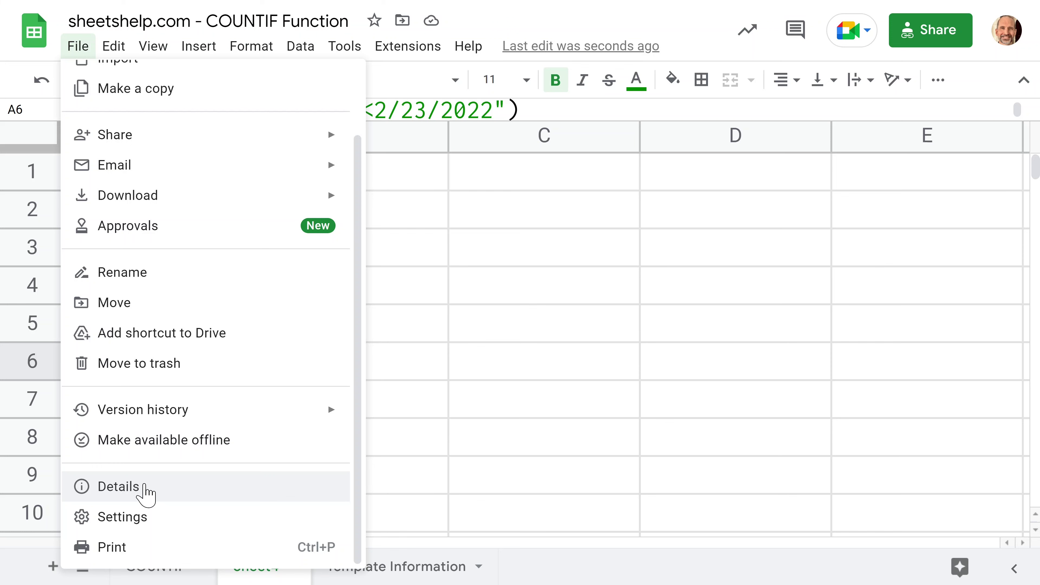
left_click(146, 517)
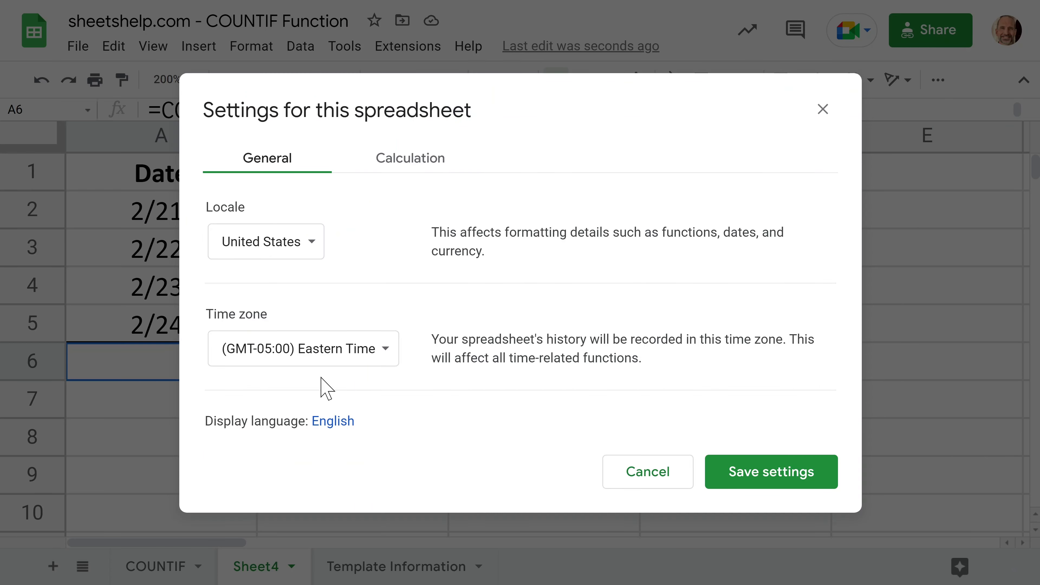
left_click_drag(234, 207, 238, 207)
Step: Close the settings without changes and enter the date 2/23/2022 in C3
left_click(660, 476)
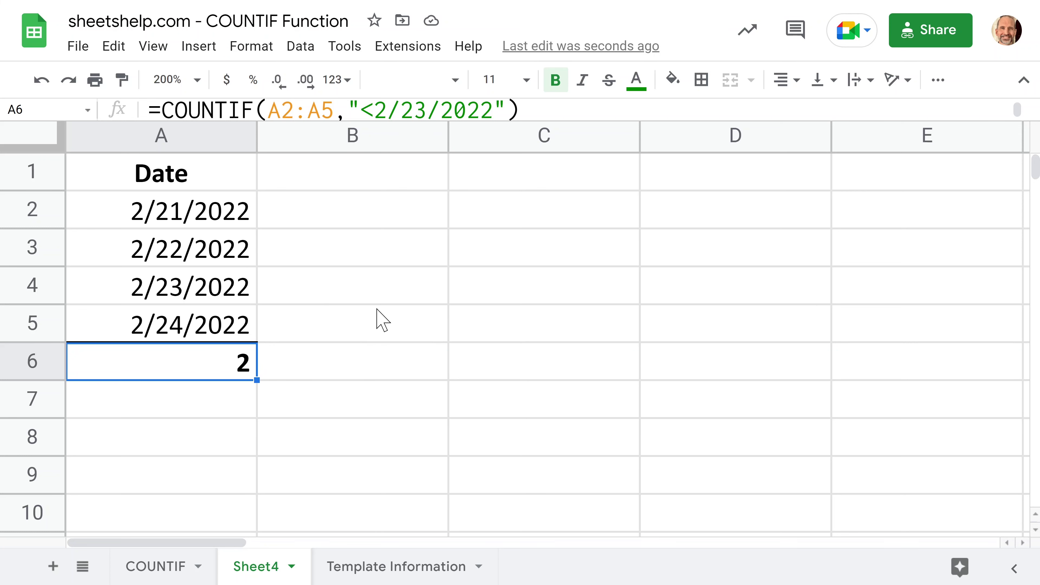
left_click(472, 260)
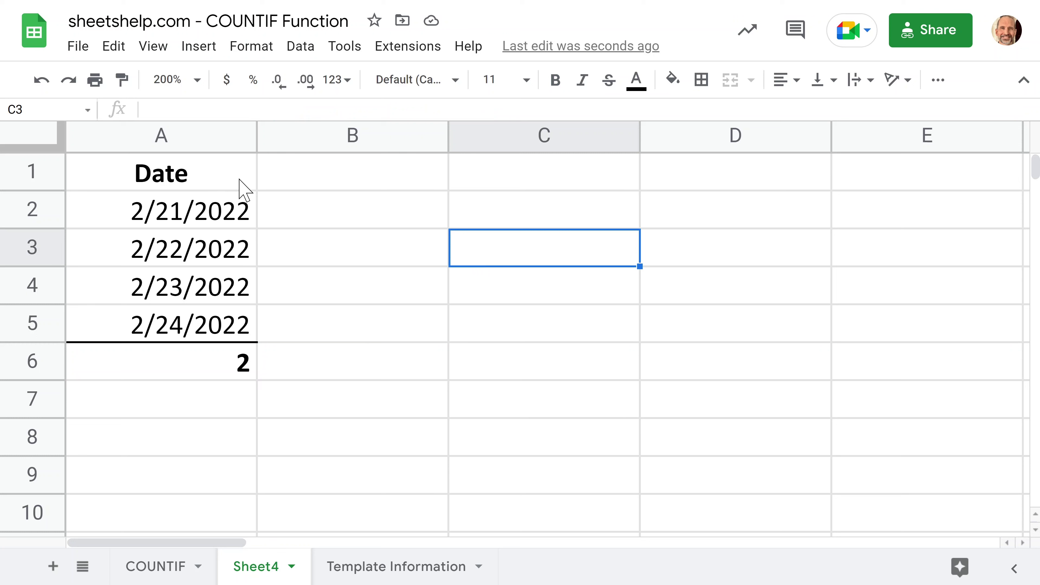
type("2/23/22")
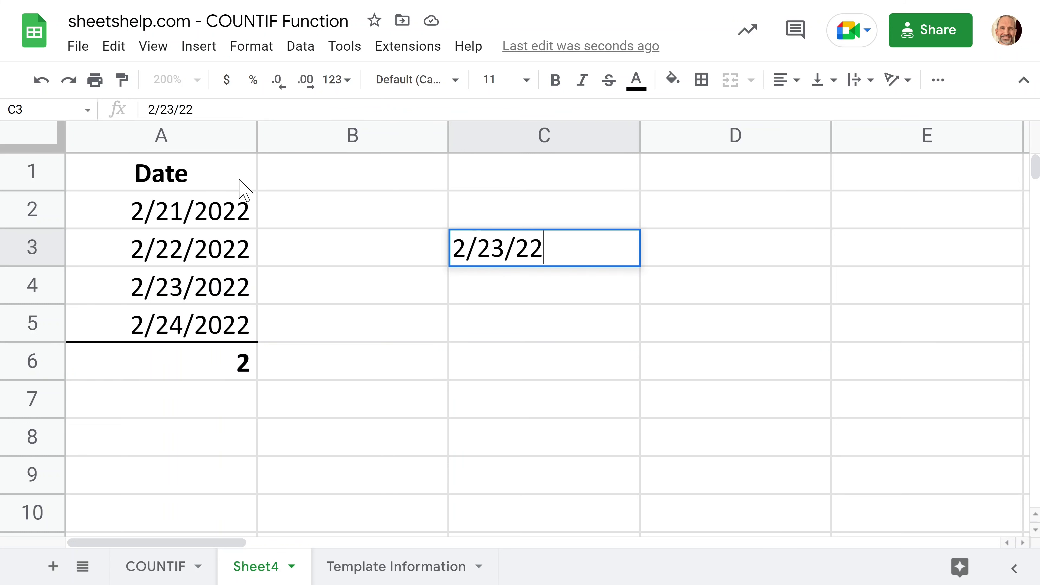
key("BackSpace")
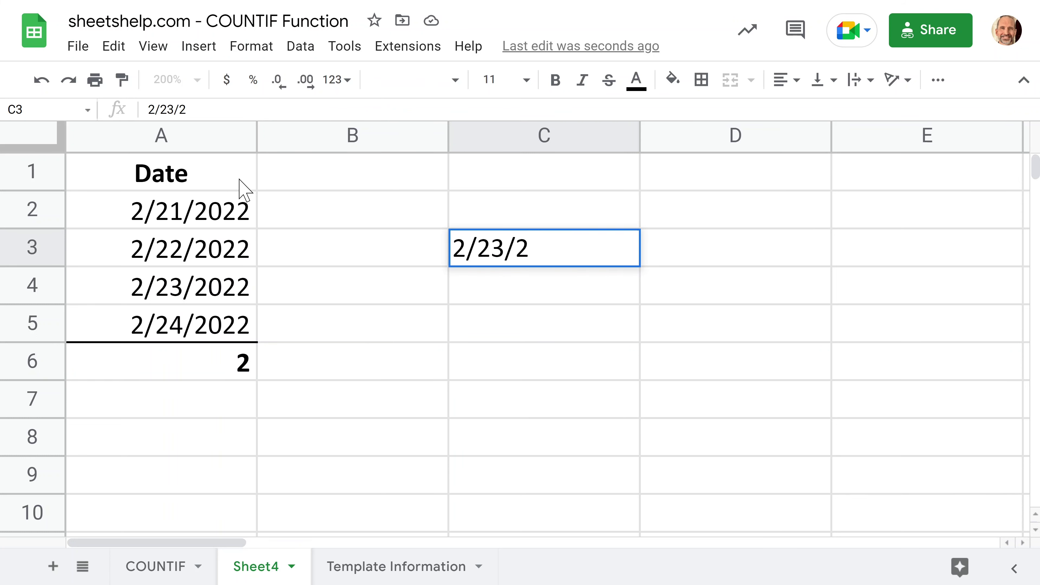
type("022")
key("Return")
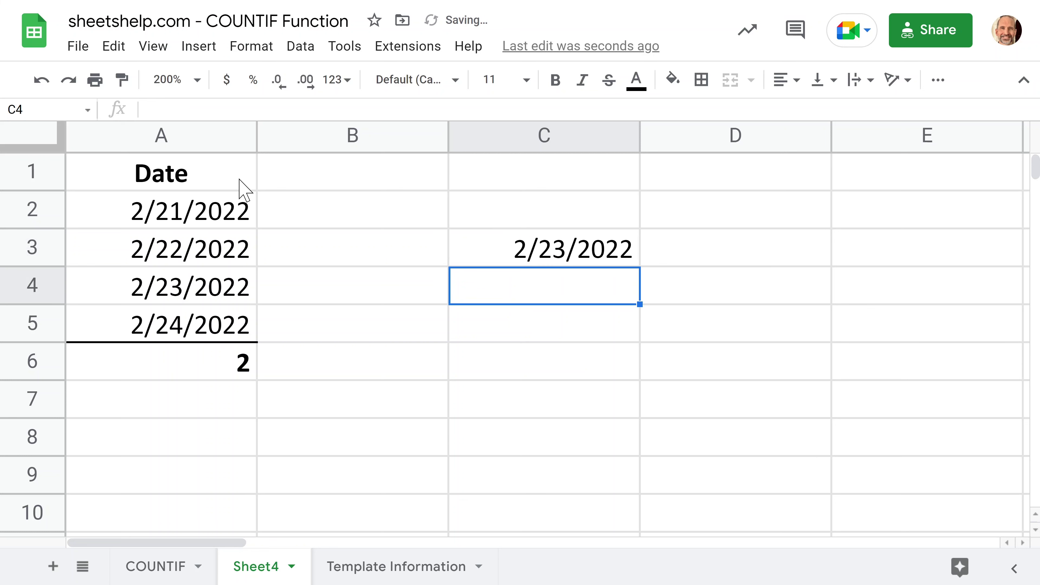
key("Up")
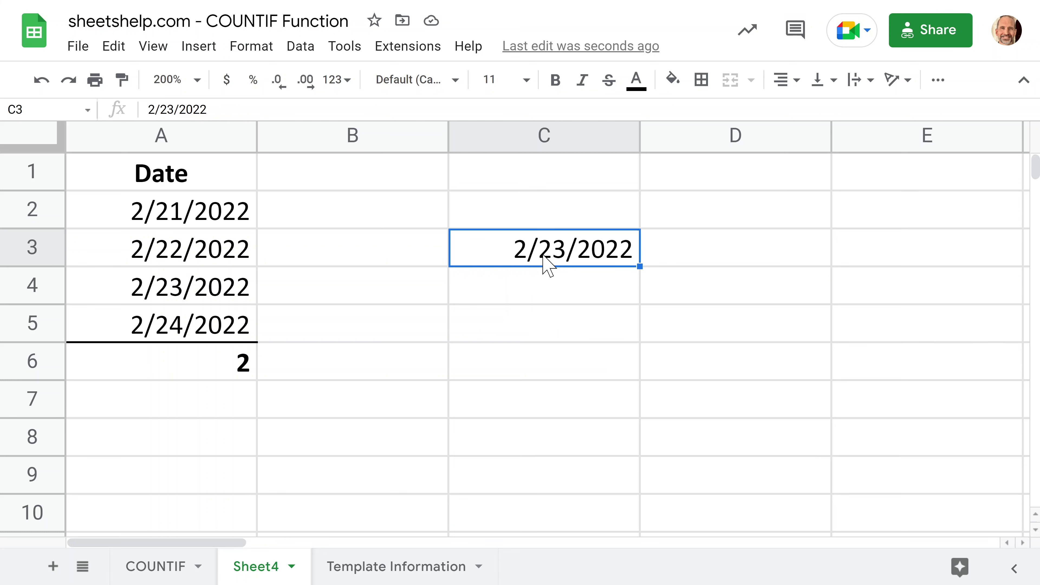
Step: Confirm C3 is a date with =ISDATE(C3) in D3, then delete that check
left_click(688, 253)
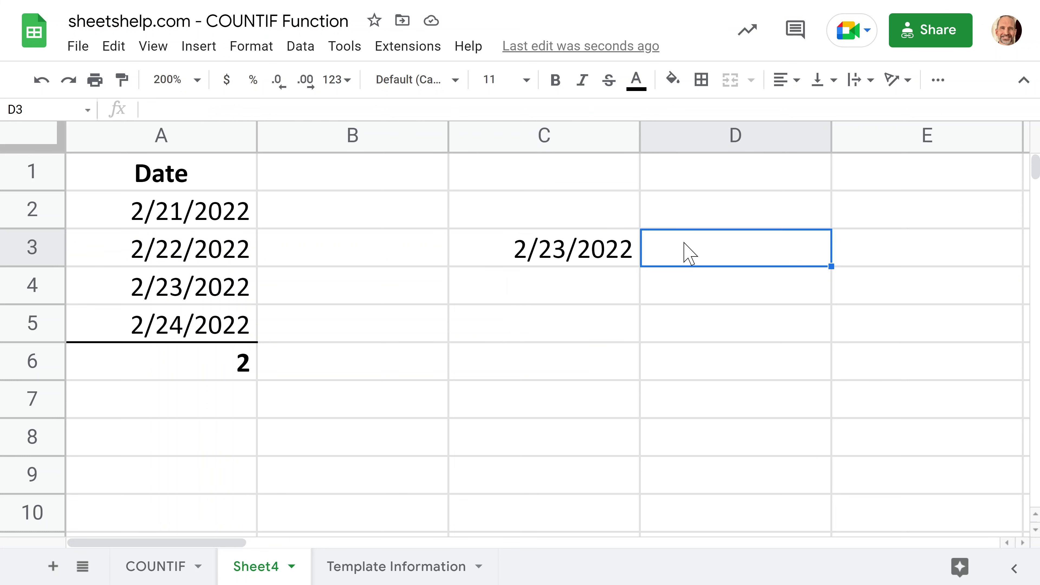
type("=ISDATE(")
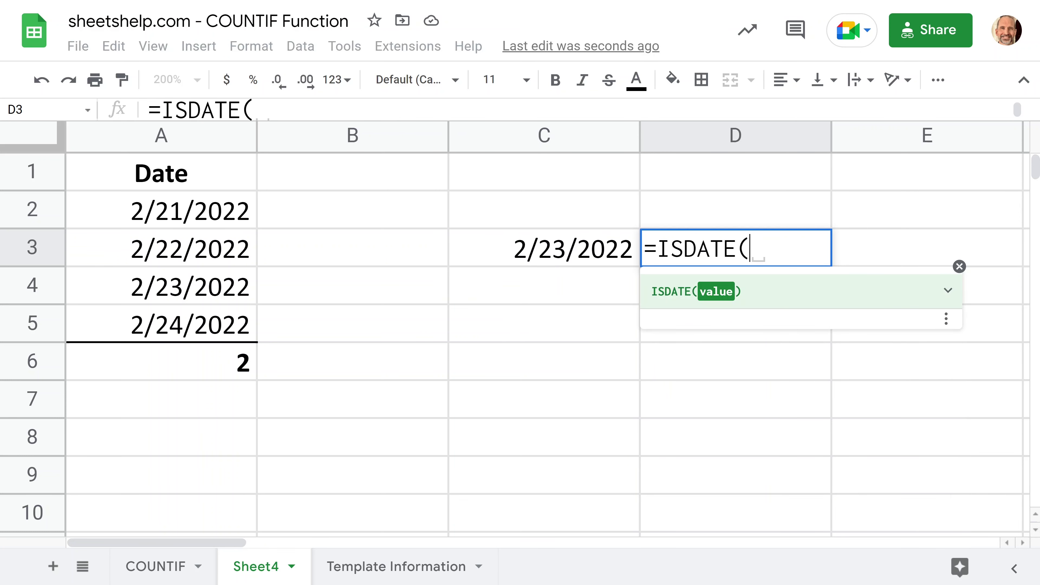
left_click(509, 246)
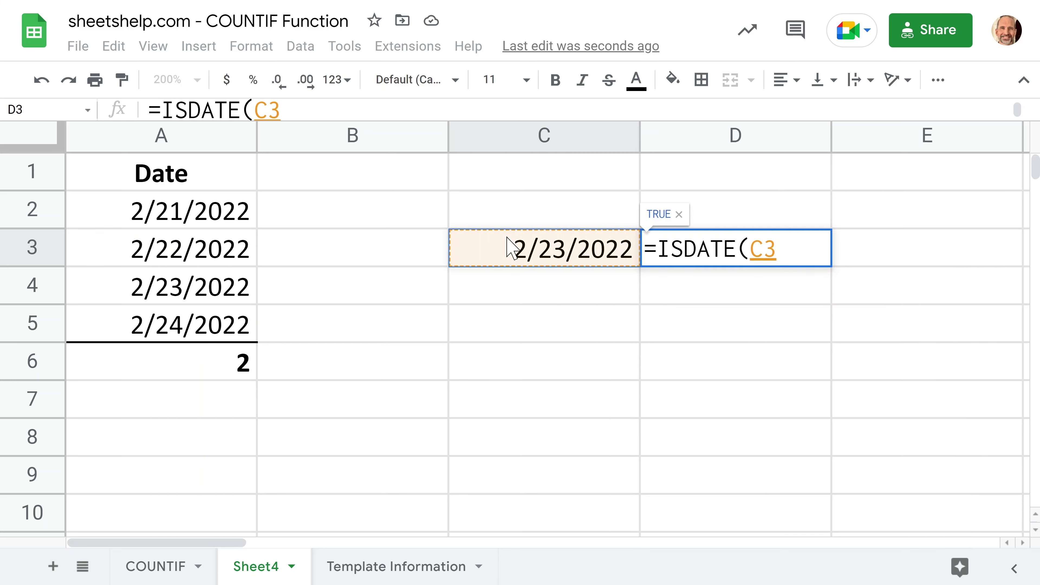
key("Return")
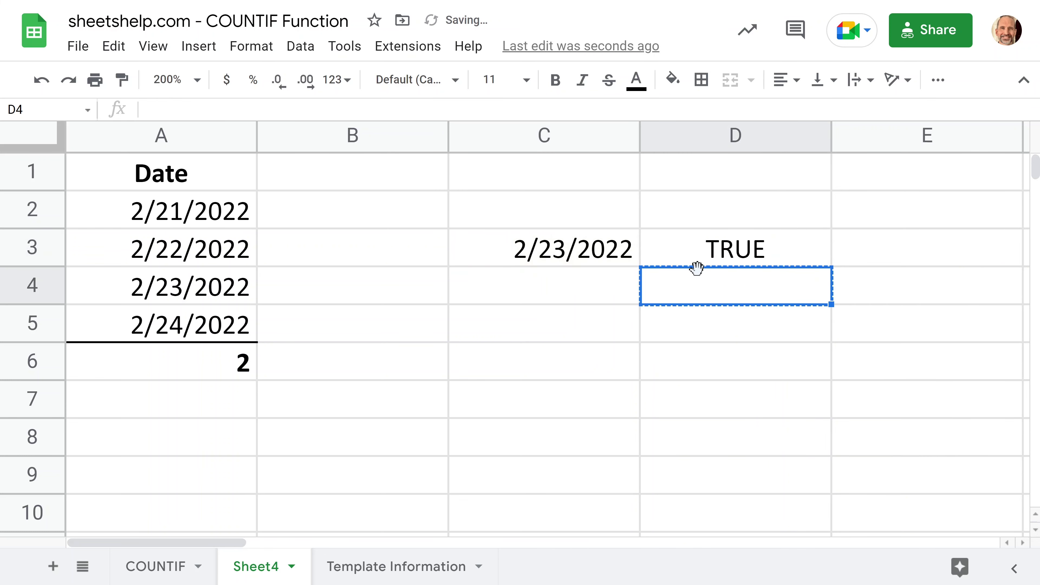
left_click(698, 264)
key("Delete")
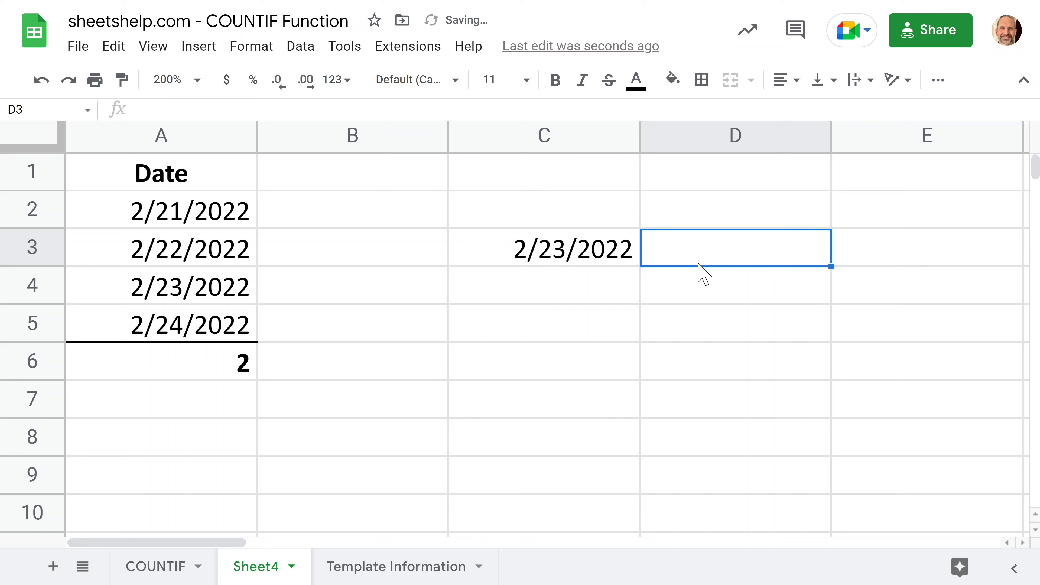
left_click(529, 250)
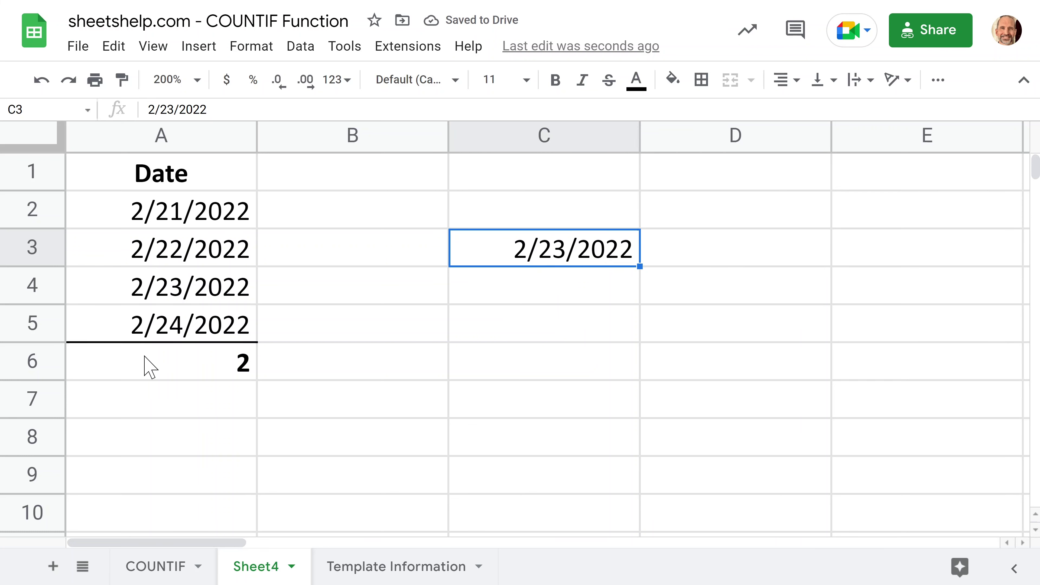
Step: Change A6's criterion to "<"&C3, replacing the hard-coded date
double_click(149, 366)
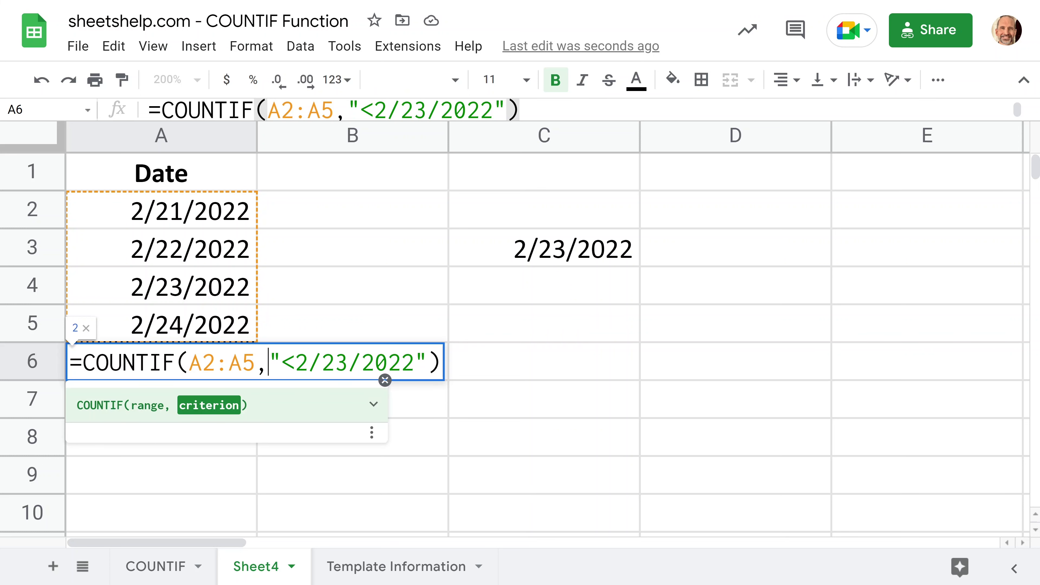
key("Right")
key("Right")
key("shift+Right")
key("shift+Right")
key("shift+Right")
key("shift+Right")
key("shift+Right")
key("shift+Right")
key("shift+Right")
key("shift+Right")
key("shift+Right")
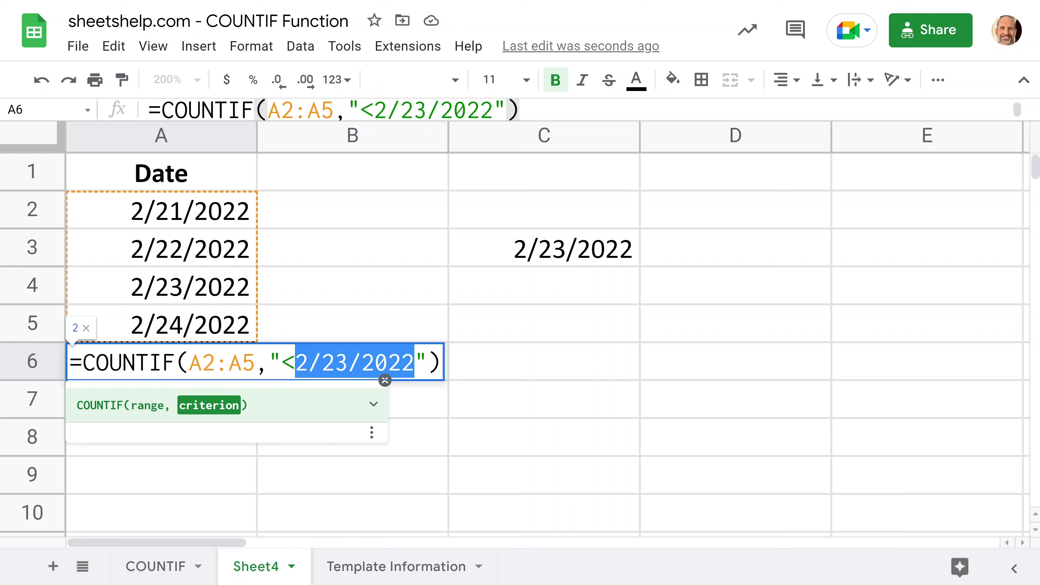
key("BackSpace")
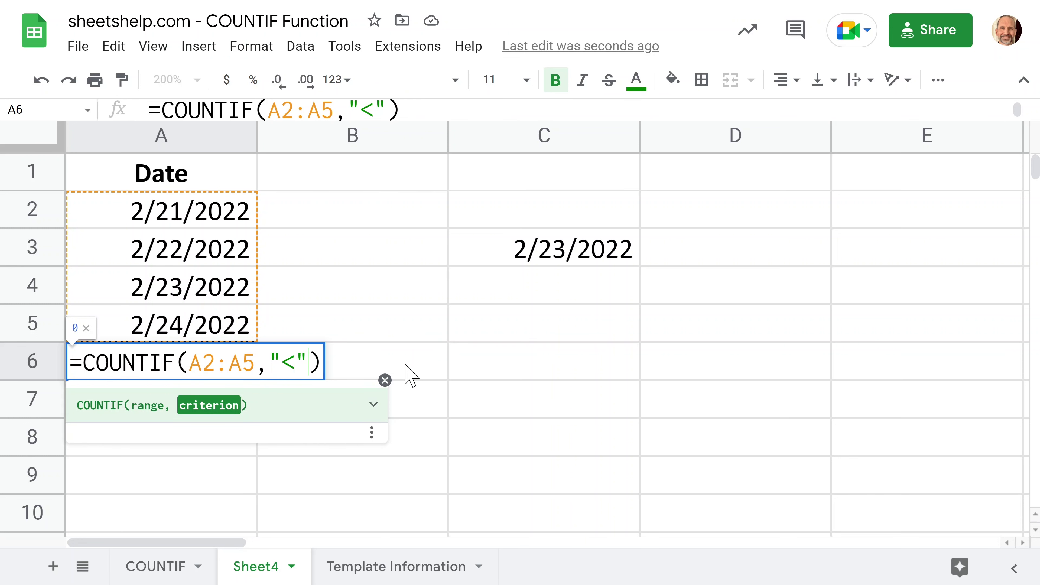
type("&")
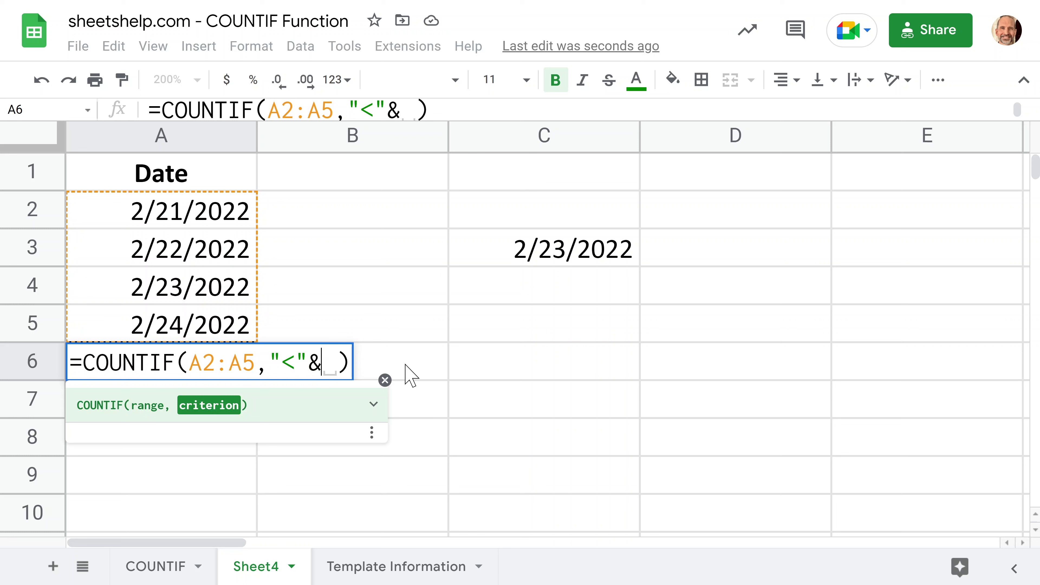
left_click(524, 248)
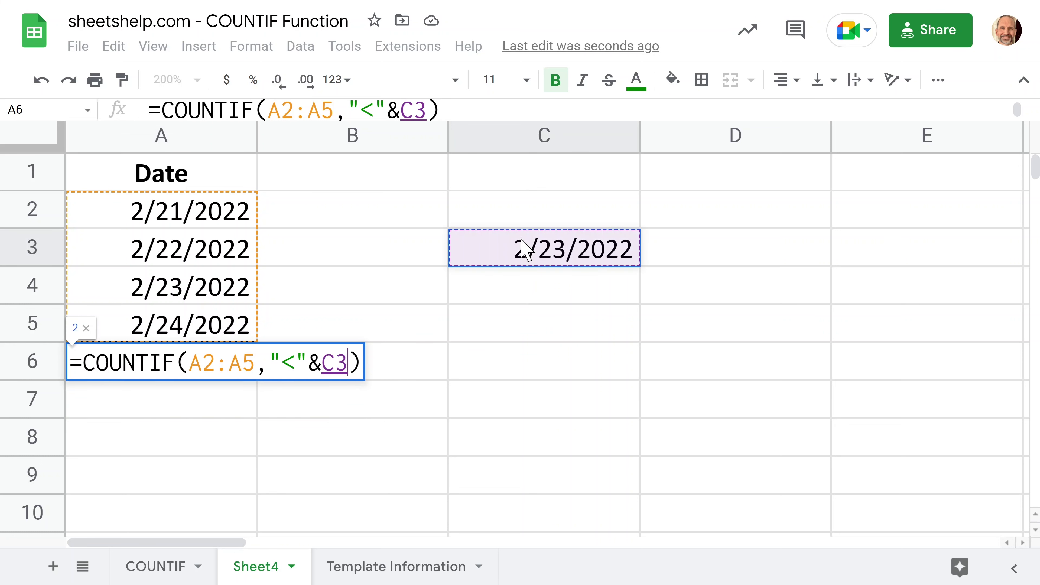
key("Return")
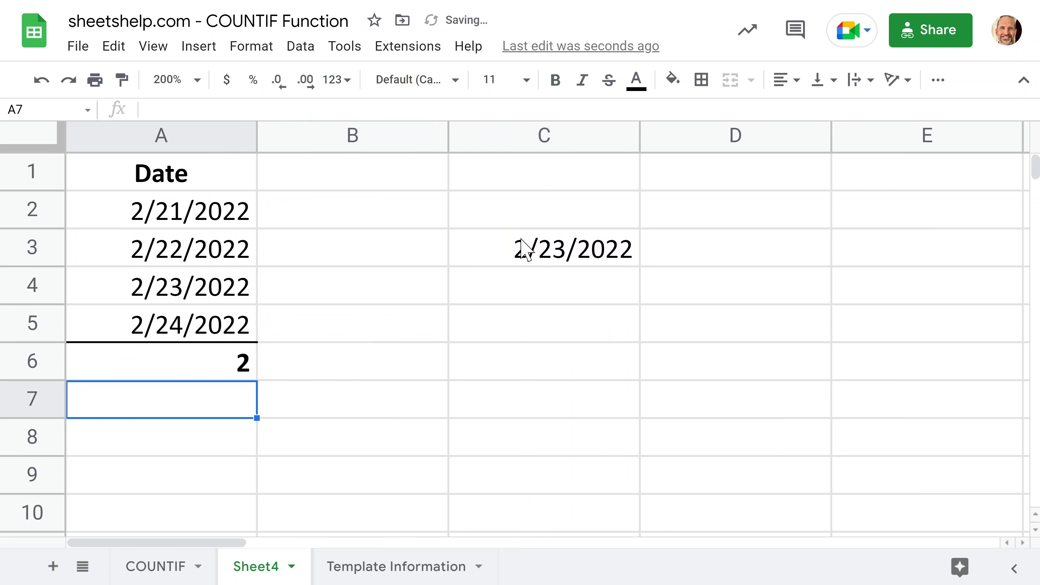
left_click(233, 368)
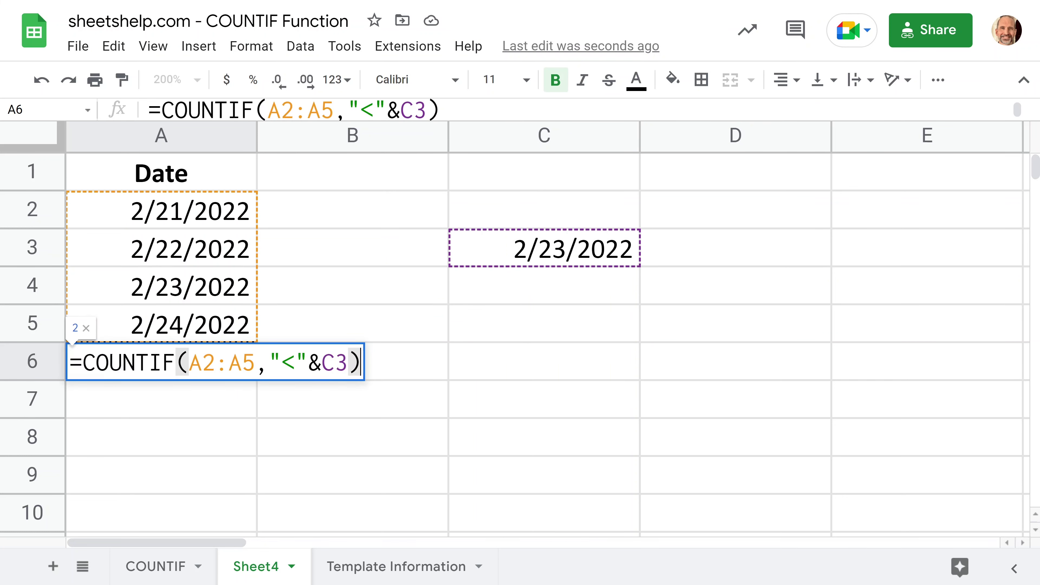
Step: Replace the C3 reference in A6's criterion with DATE(2022,2,23)
left_click_drag(321, 361, 350, 361)
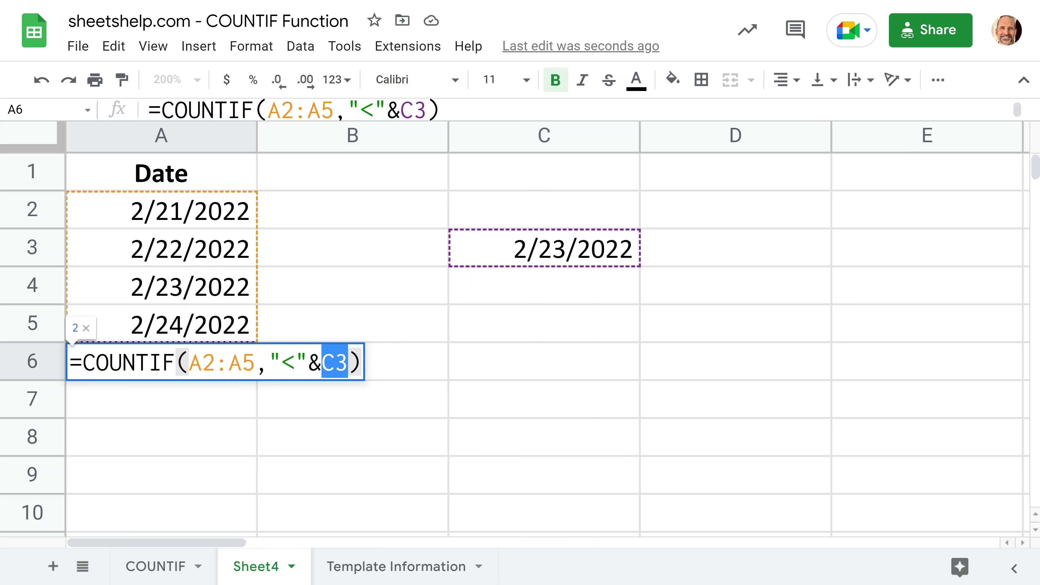
type("DATE")
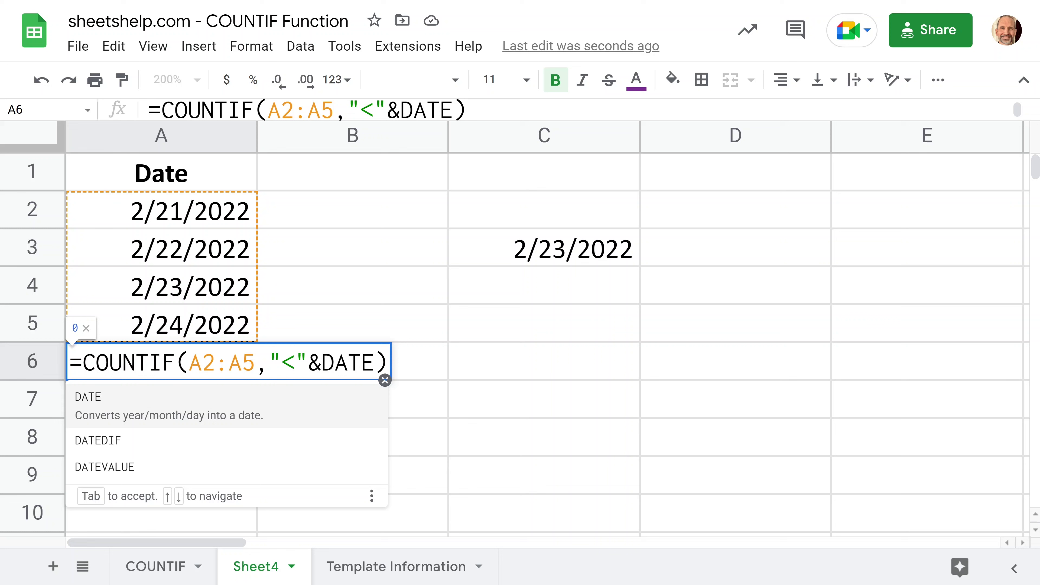
type("(")
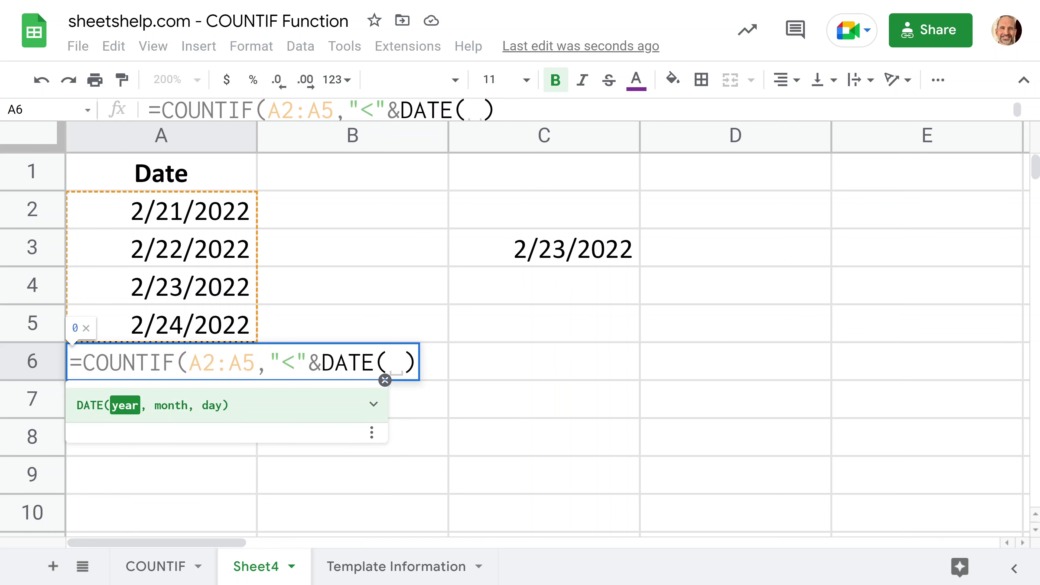
type("2")
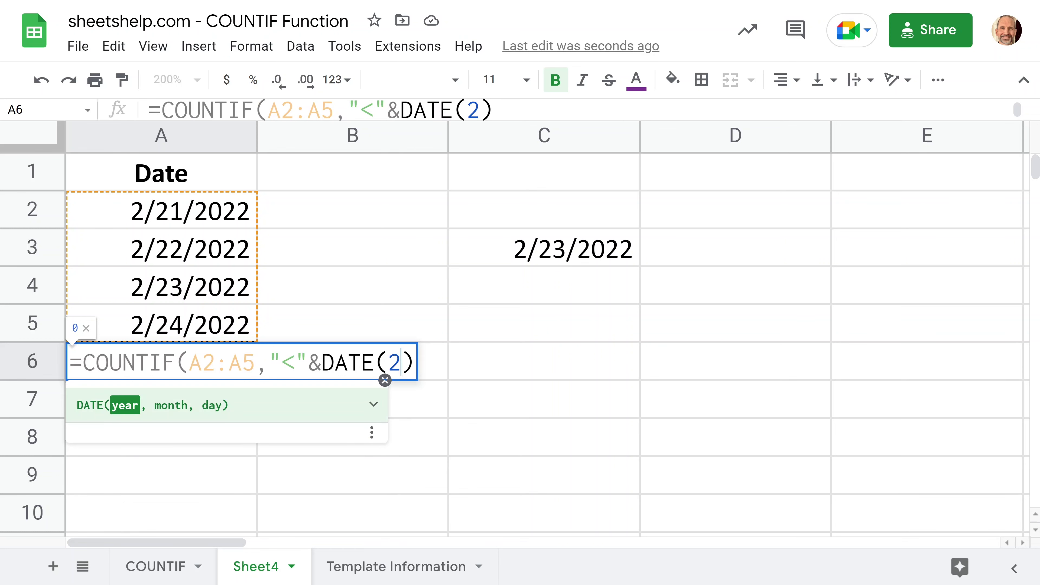
type("022")
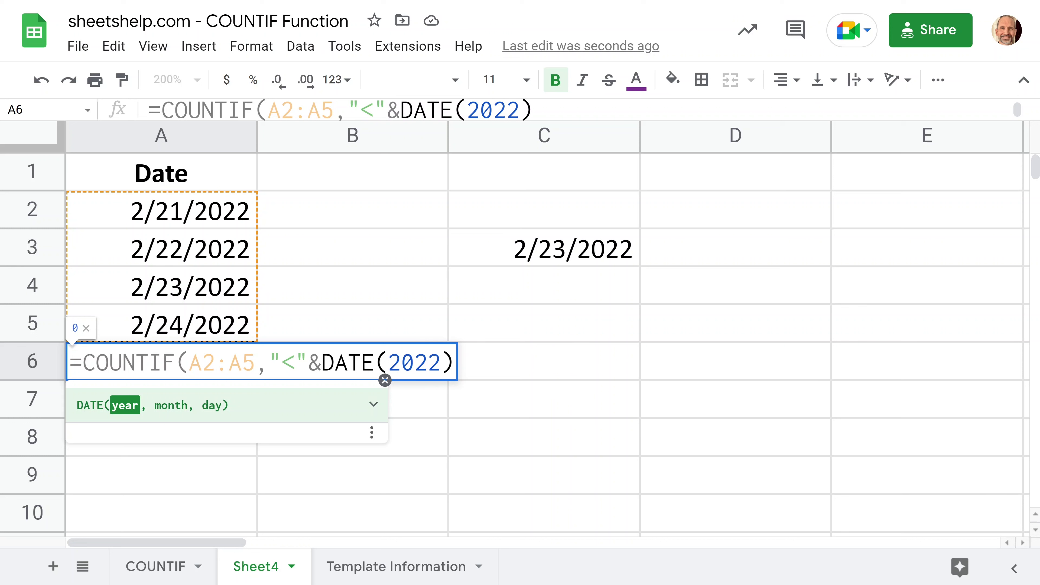
type(",2")
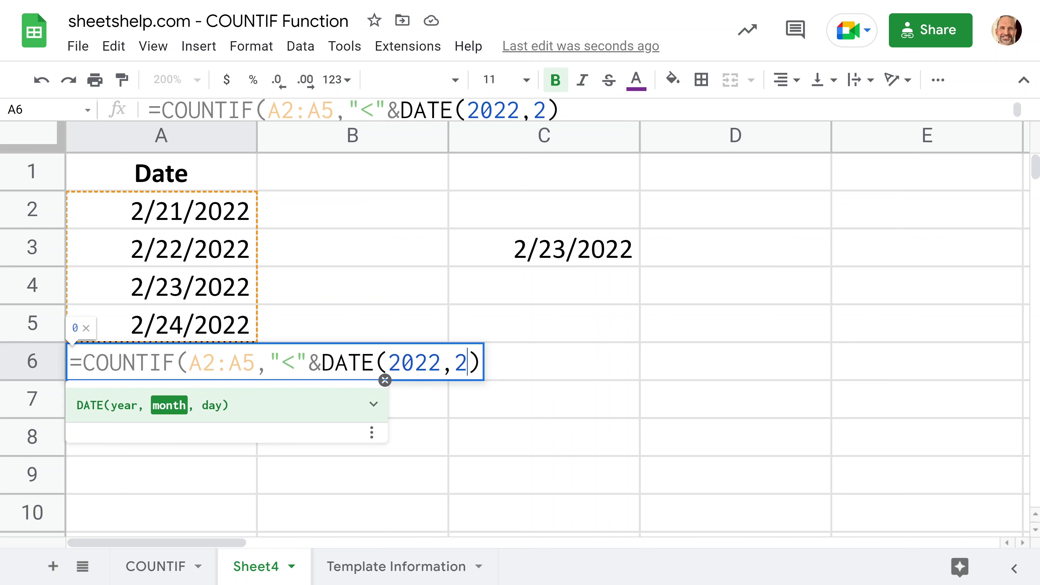
type(",23")
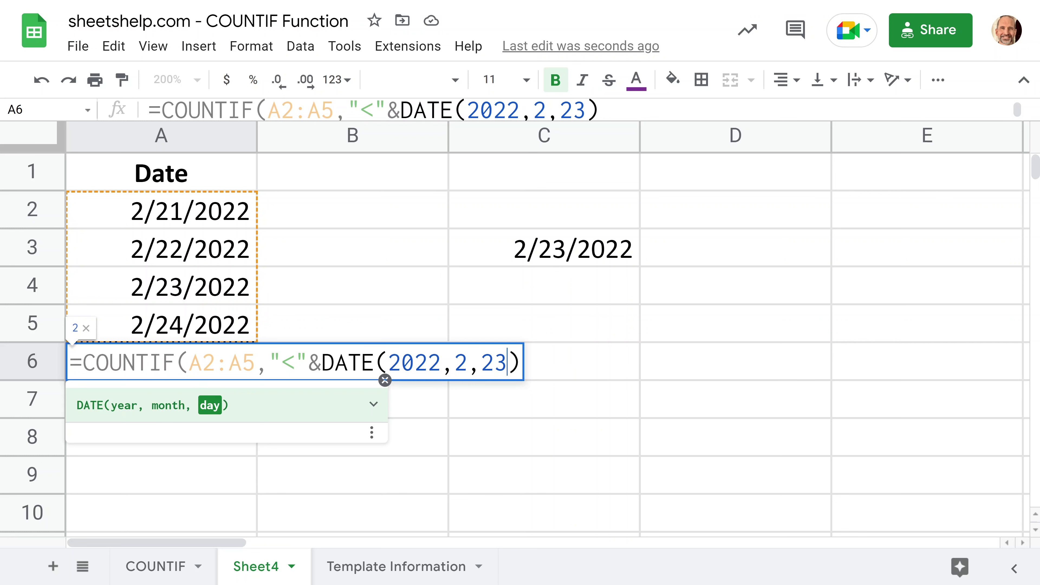
type(")")
key("Return")
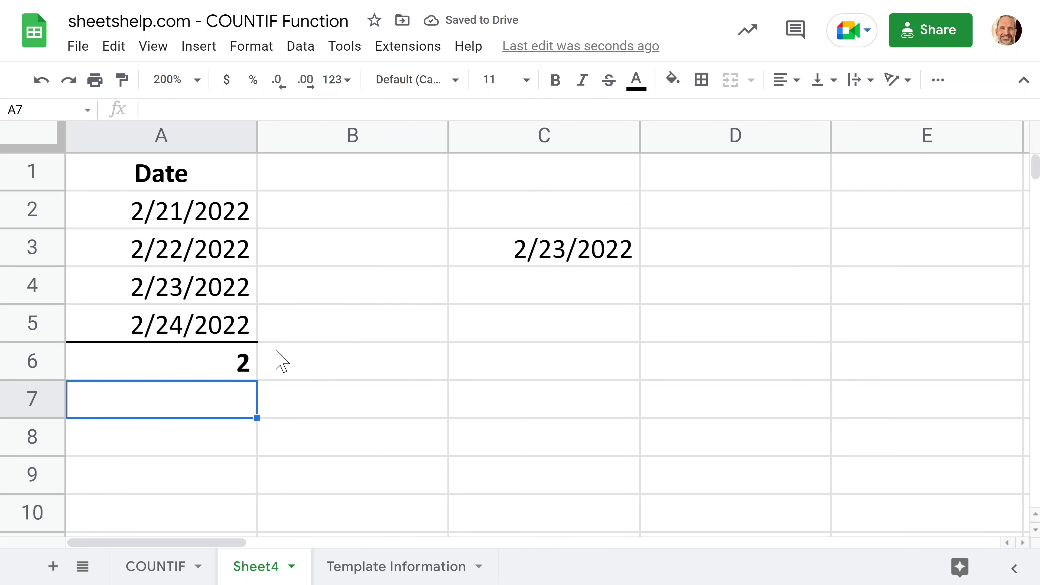
Step: Clear the old date example from A1:C6 on Sheet4
left_click_drag(164, 182, 614, 360)
key("Delete")
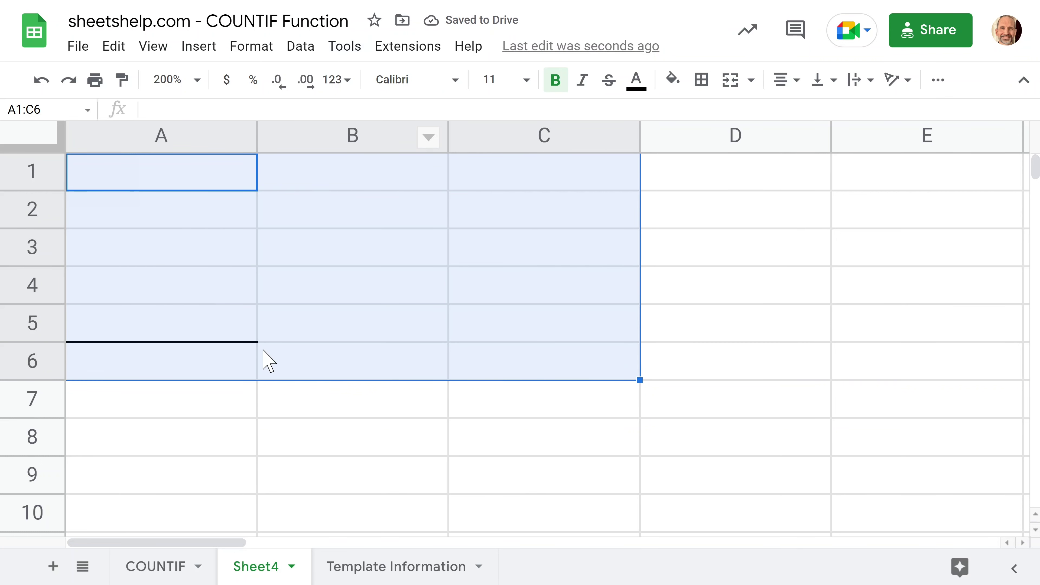
left_click(255, 359)
Step: On the COUNTIF sheet, inspect A28's Sunny-days formula and its "Sunny" criterion
left_click(160, 568)
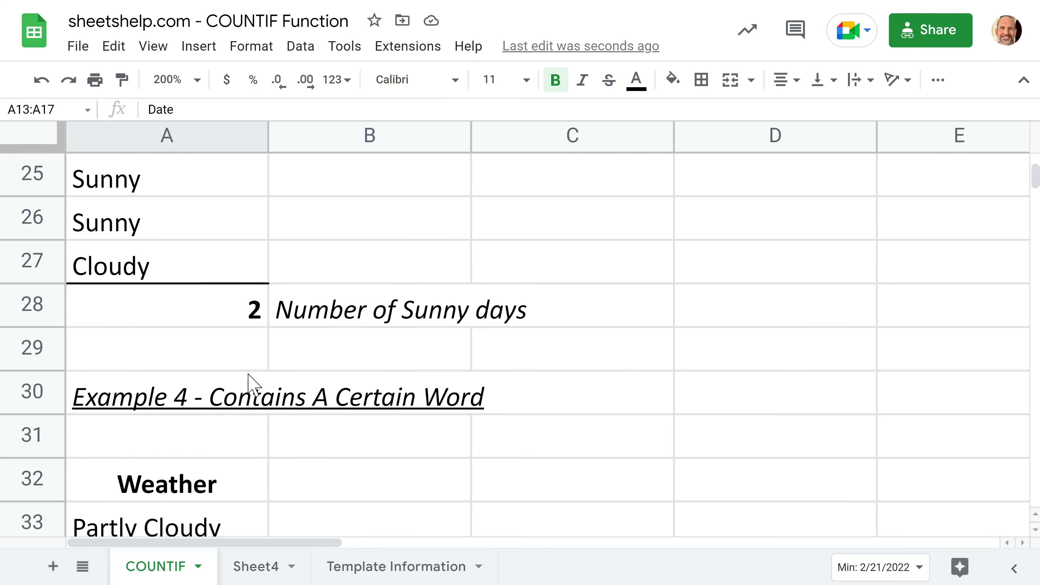
left_click(248, 236)
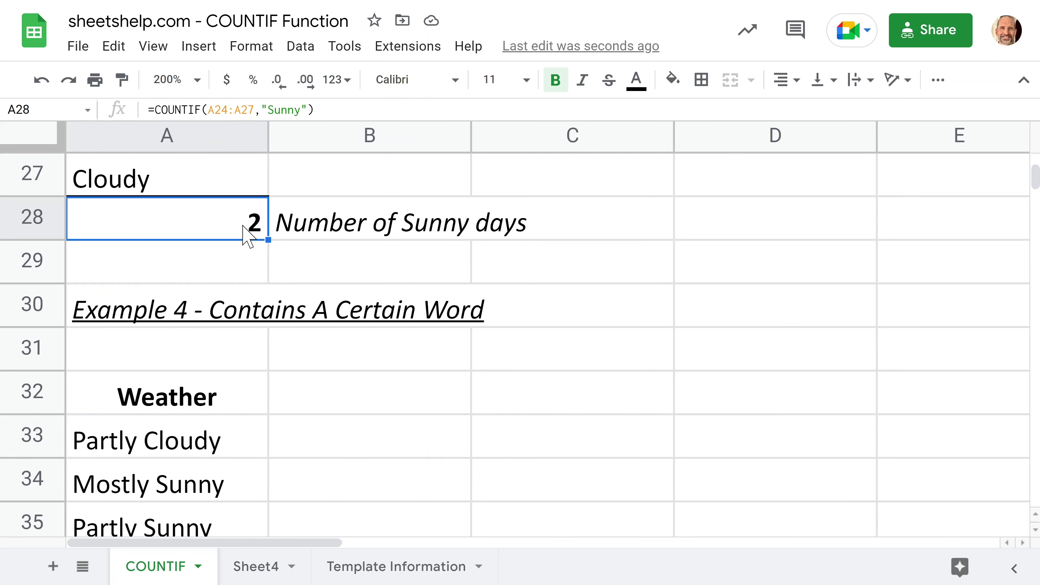
double_click(248, 237)
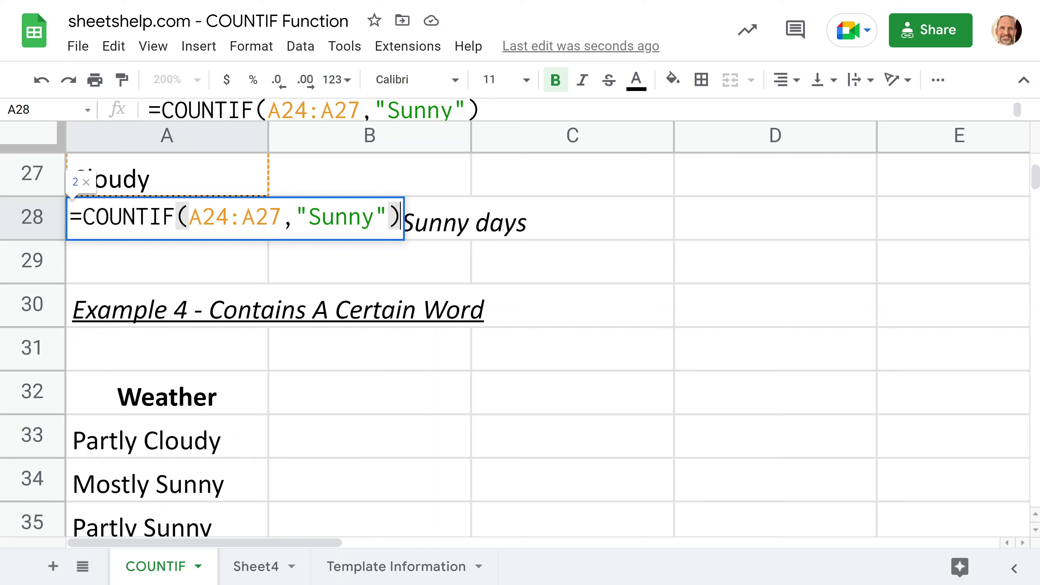
left_click_drag(295, 217, 385, 217)
key("Escape")
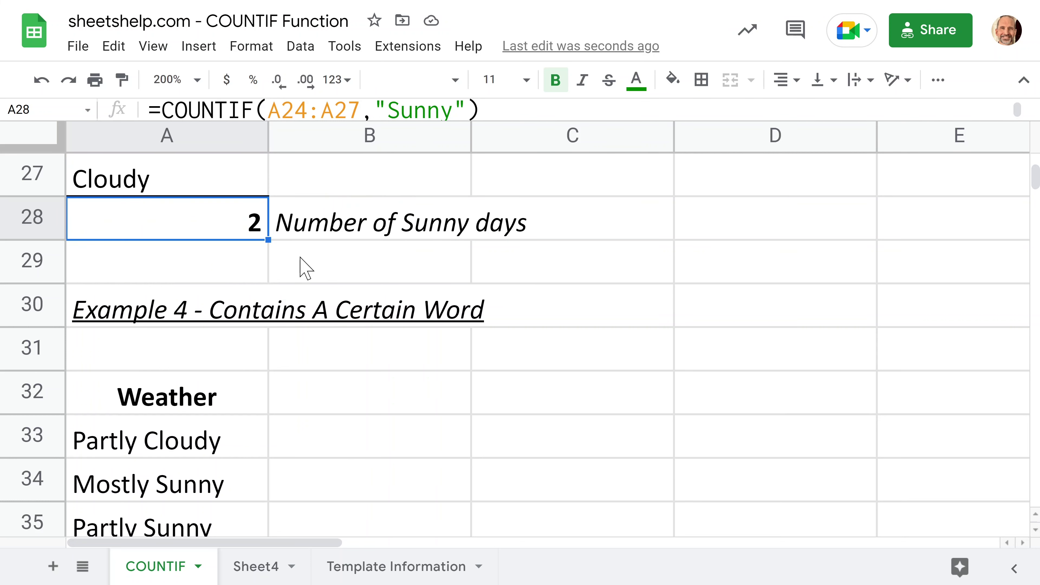
Step: Copy the Example 4 Weather list from the COUNTIF sheet
left_click(260, 321)
key("Down")
key("Down")
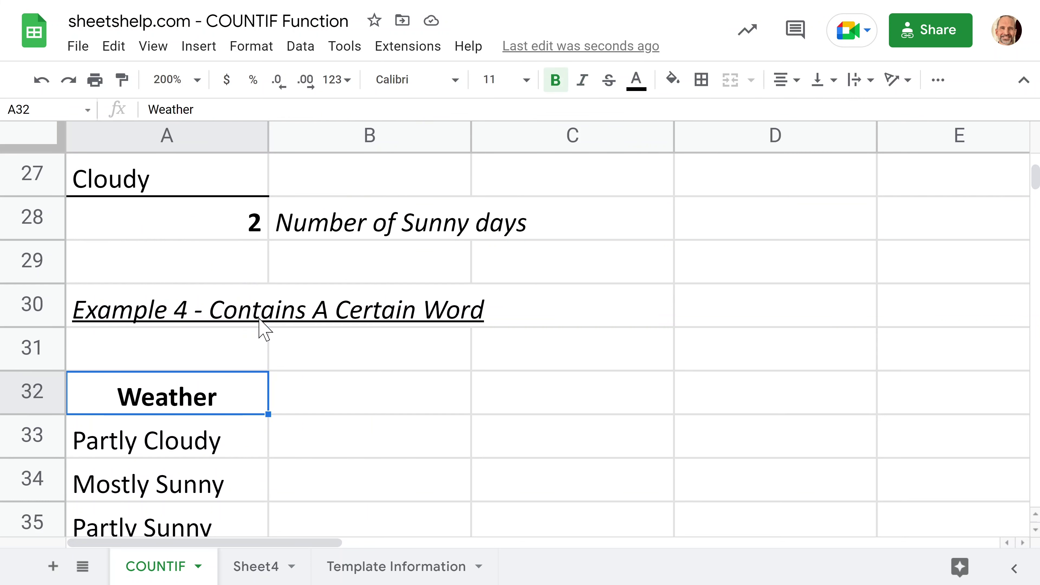
key("shift+Down")
key("shift+Down")
key("shift+Down")
key("shift+Down")
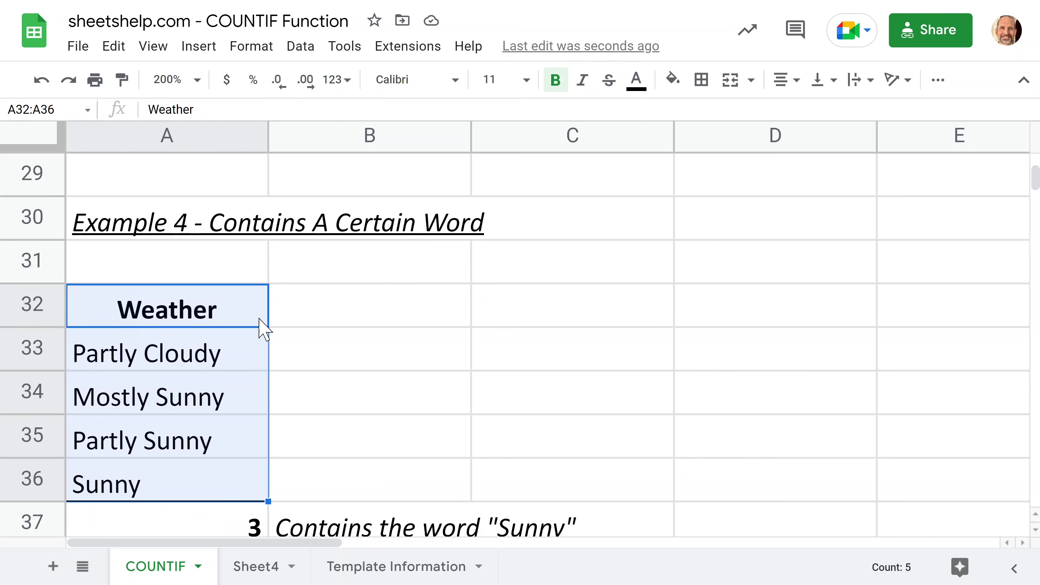
key("shift+Down")
key("shift+Up")
key("ctrl+c")
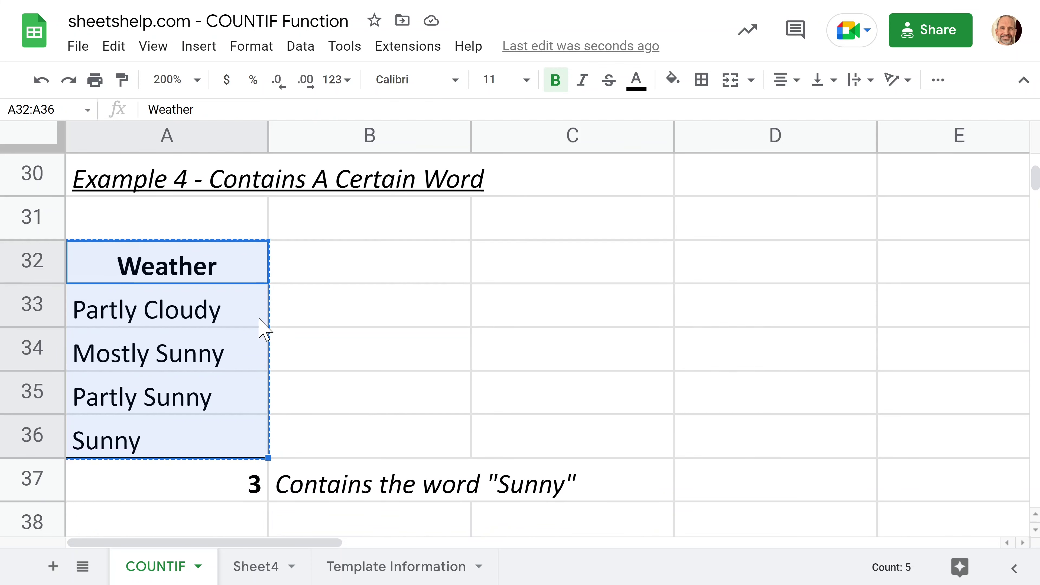
Step: Back on Sheet4, point out the Mostly Sunny, Partly Sunny and Sunny entries
left_click(254, 566)
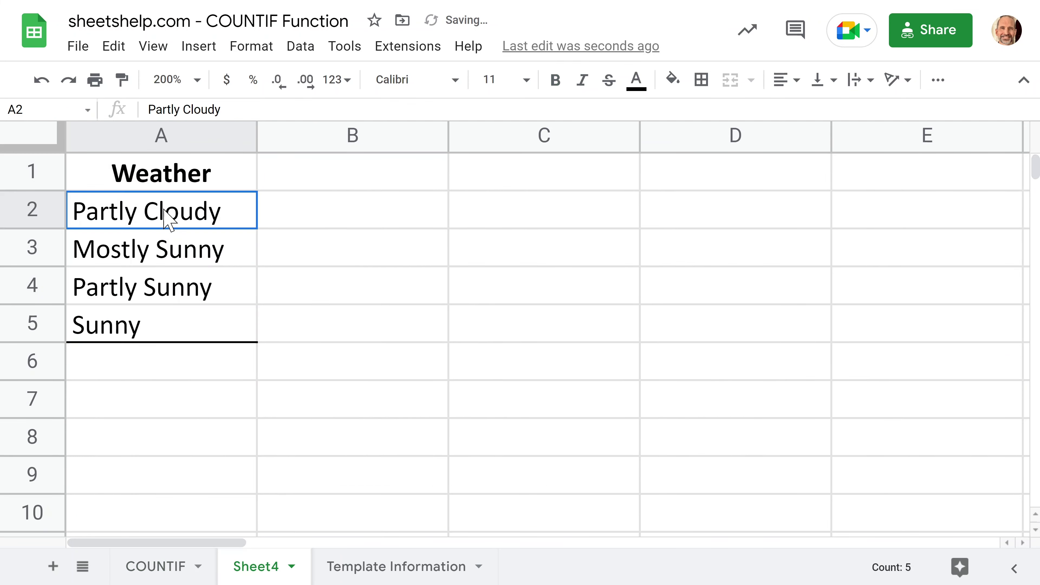
left_click(184, 247)
left_click(191, 285)
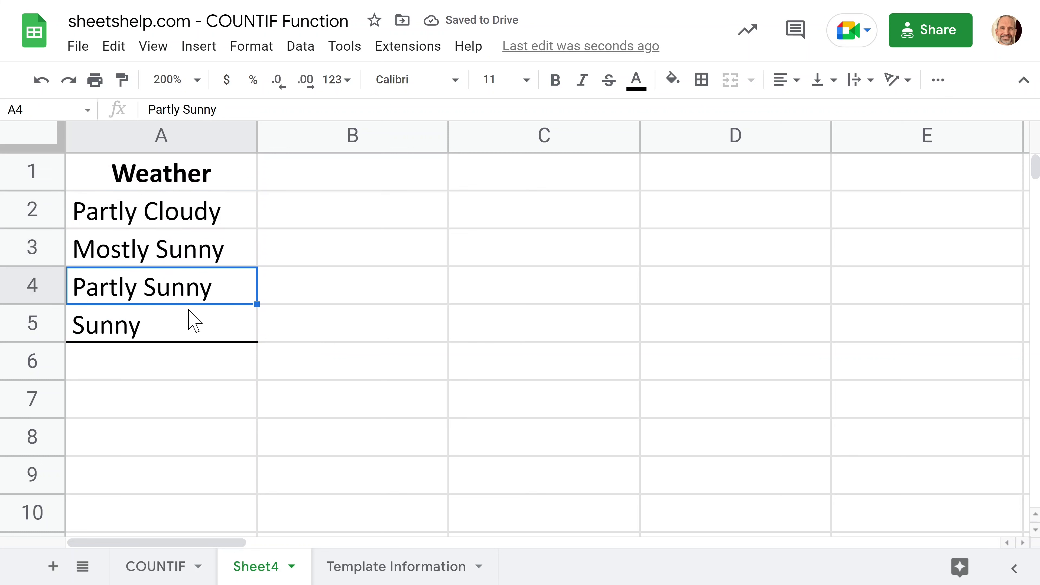
left_click(193, 330)
left_click(206, 298)
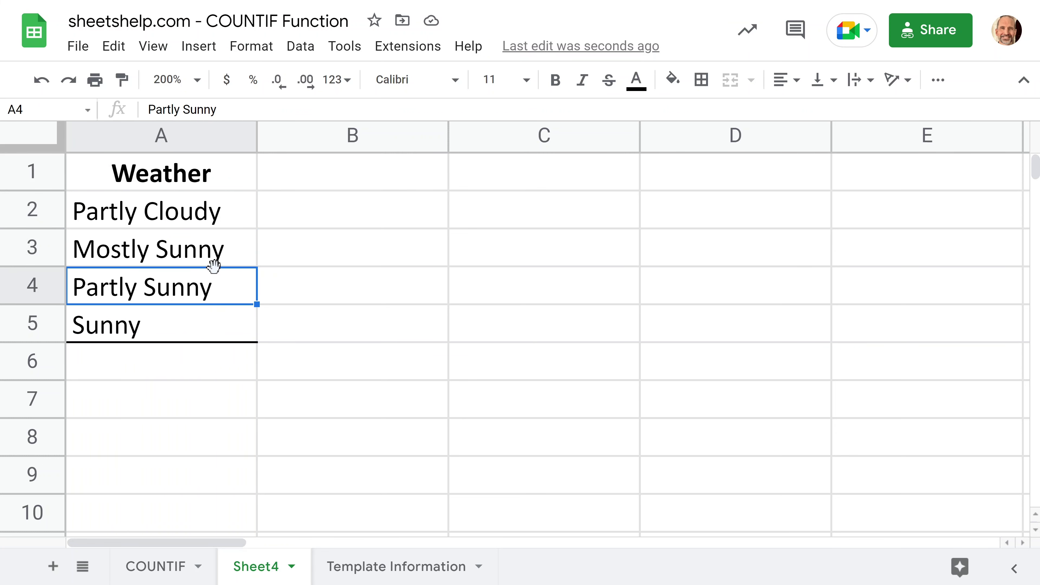
left_click(217, 248)
Step: Enter =COUNTIF(A2:A5,"*Sunny*") in A6 to count entries containing Sunny
left_click(199, 368)
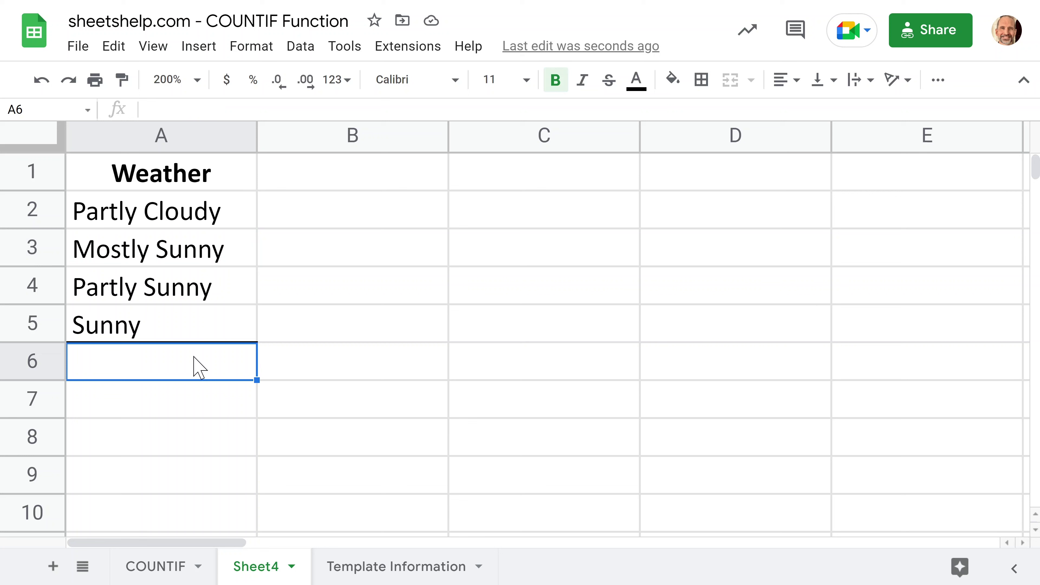
type("=COUNTIF(")
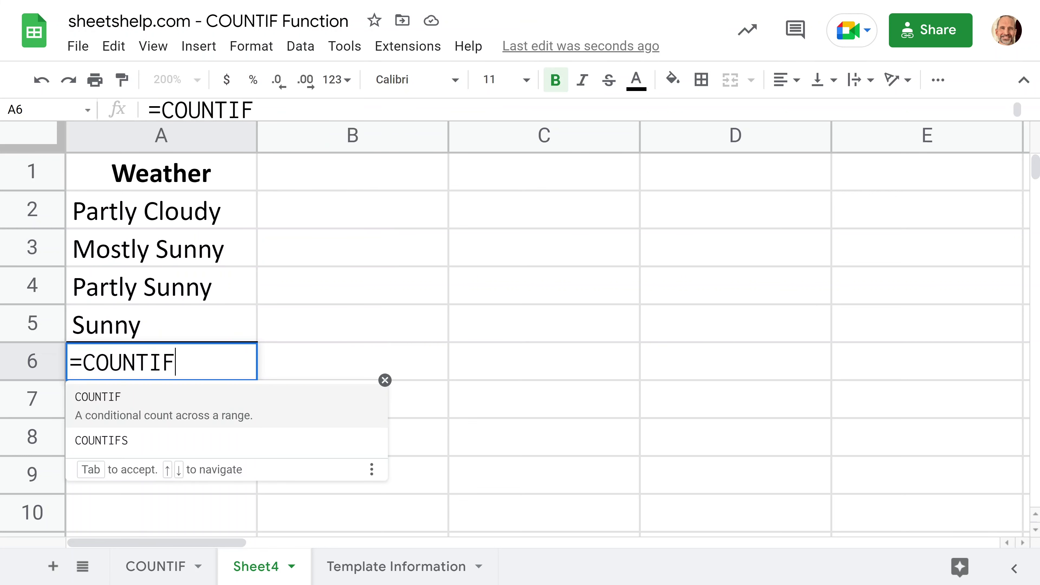
key("Up")
key("shift+Up")
key("shift+Up")
key("shift+Up")
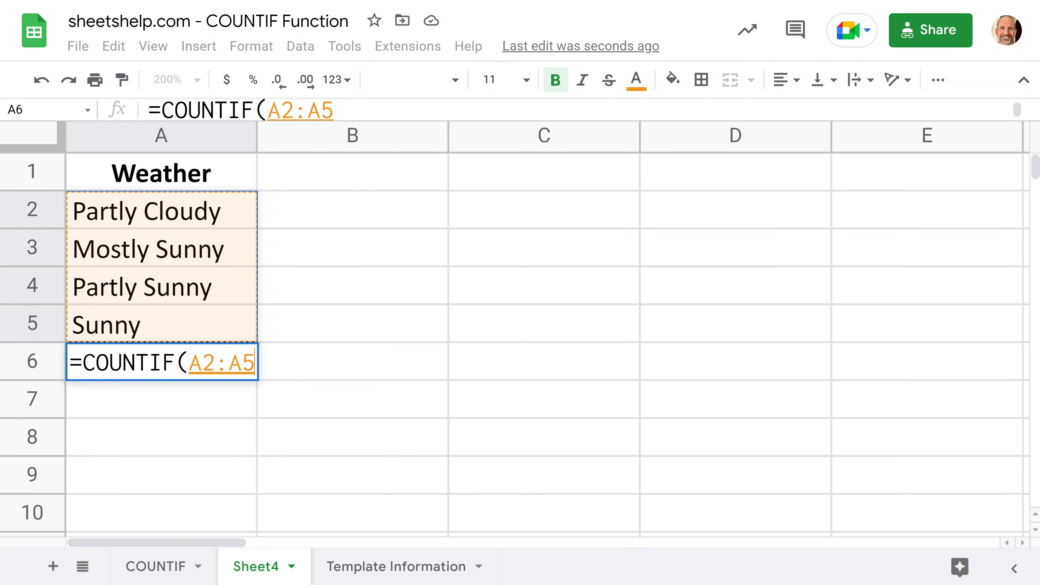
type(",")
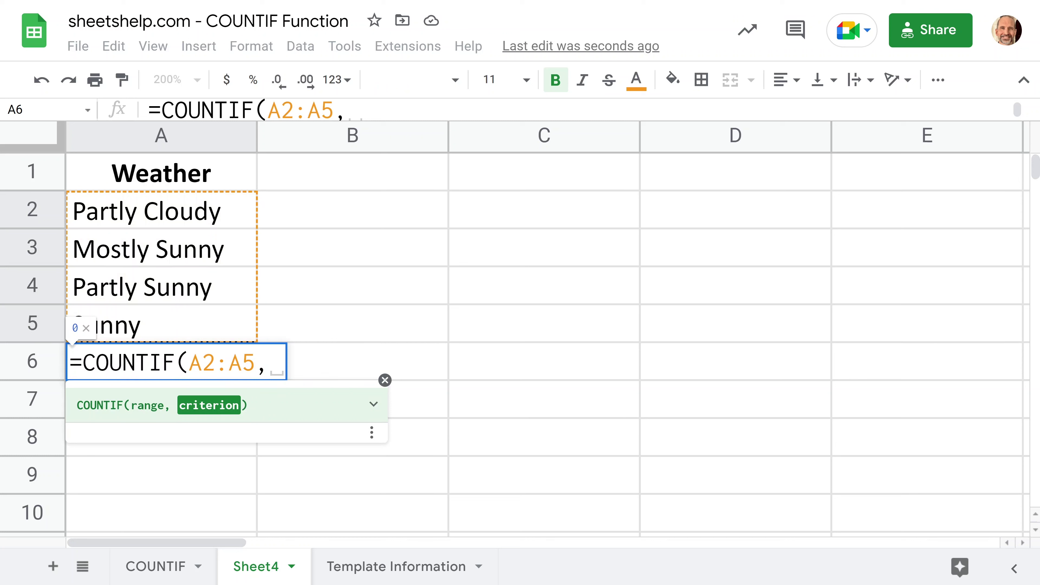
type("\"")
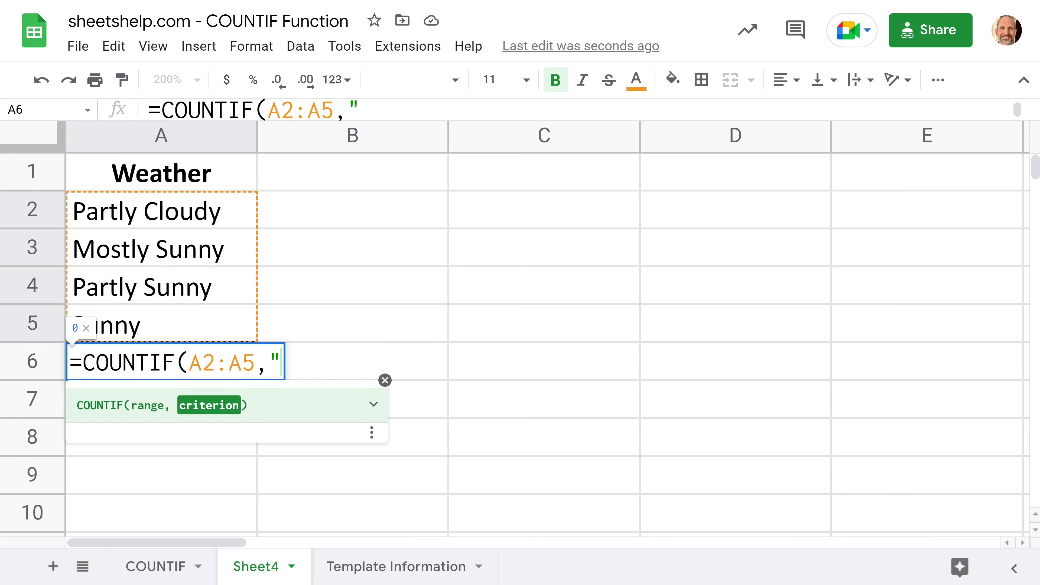
type("*")
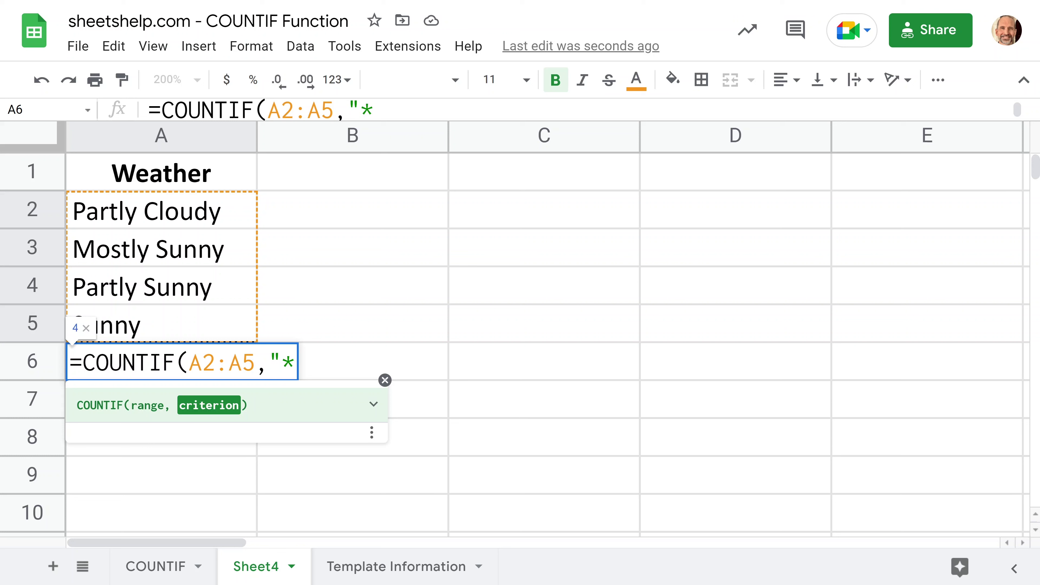
type("S")
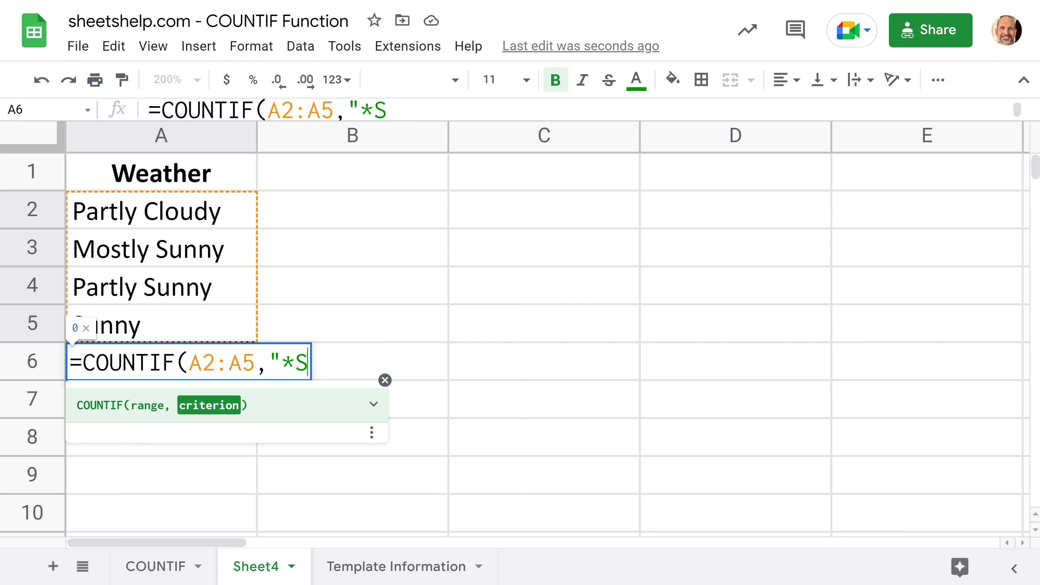
type("unny")
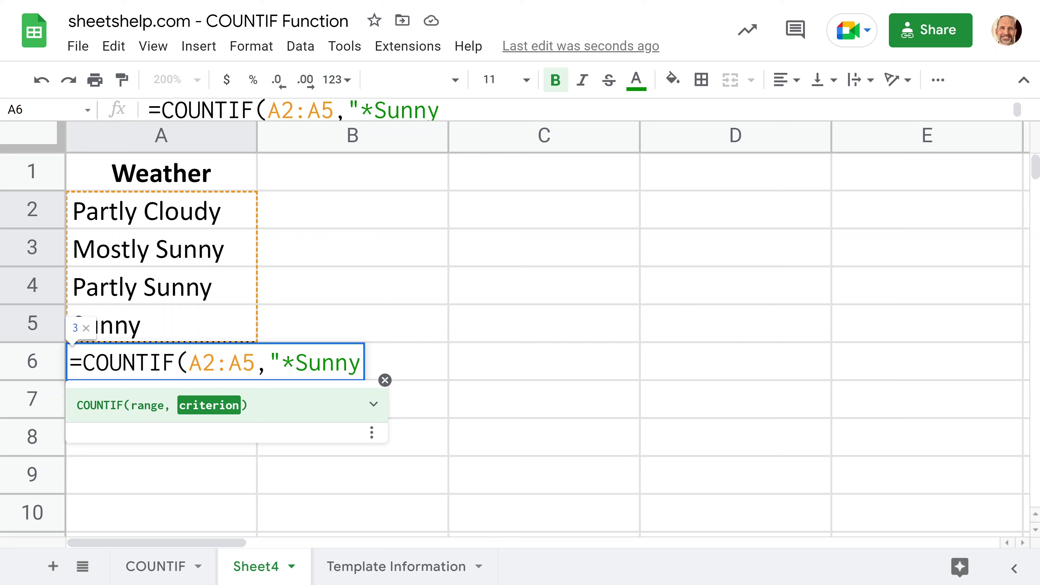
type("*")
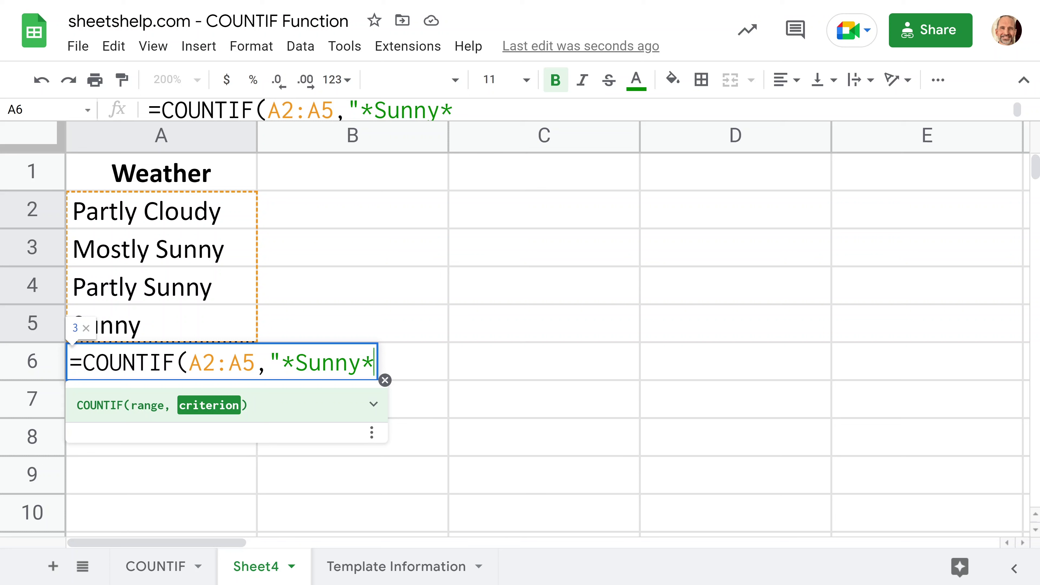
type("\"")
key("Return")
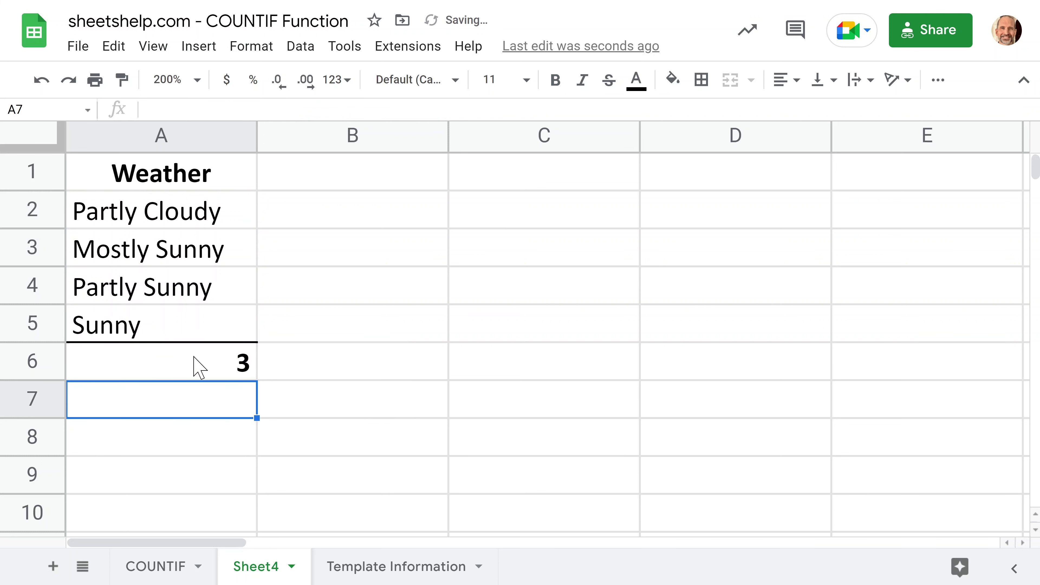
Step: Review the three Sunny entries matched, excluding Partly Cloudy
left_click(198, 251)
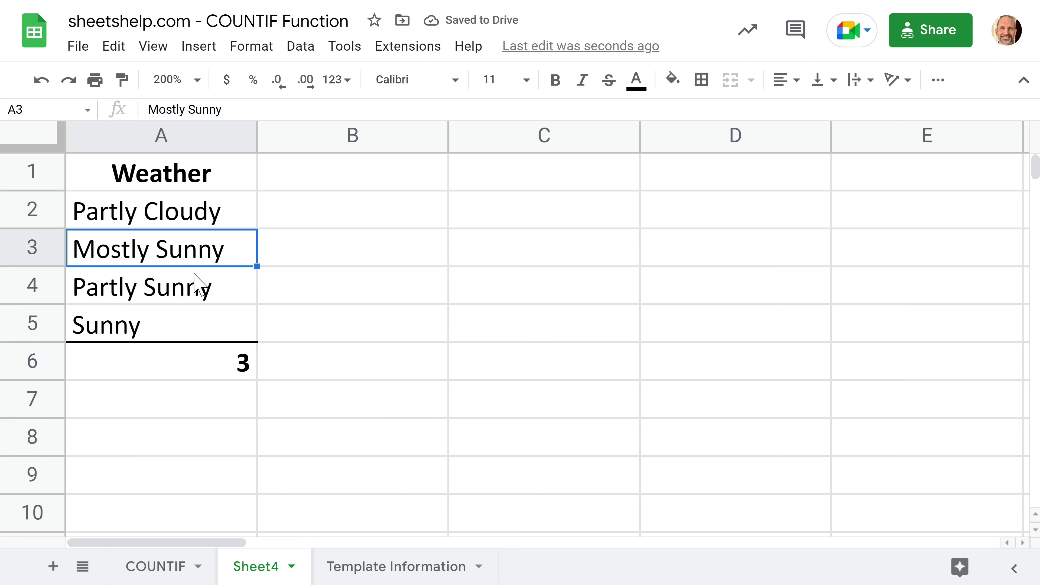
left_click(196, 294)
left_click(187, 324)
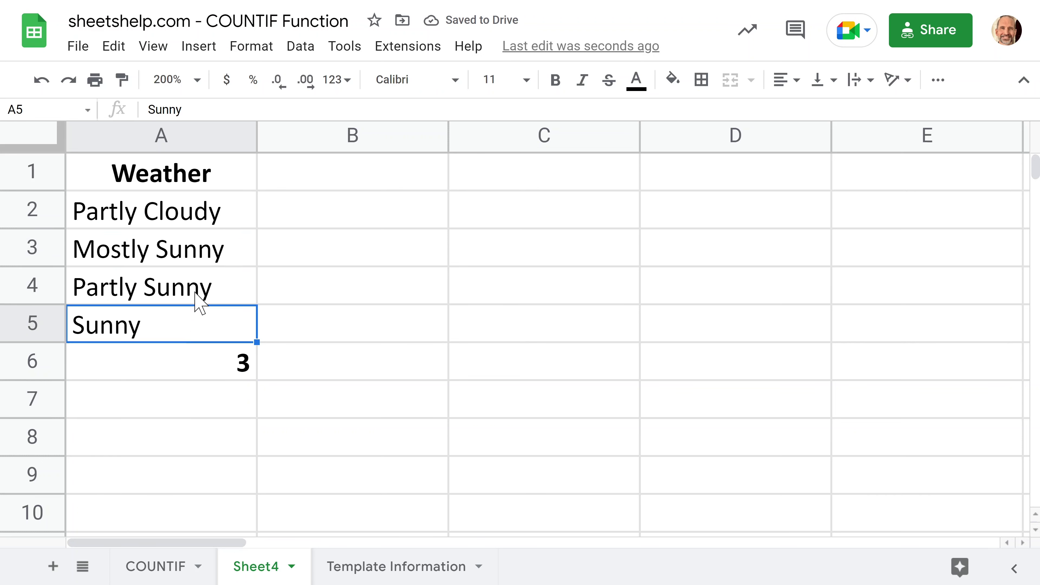
left_click(221, 207)
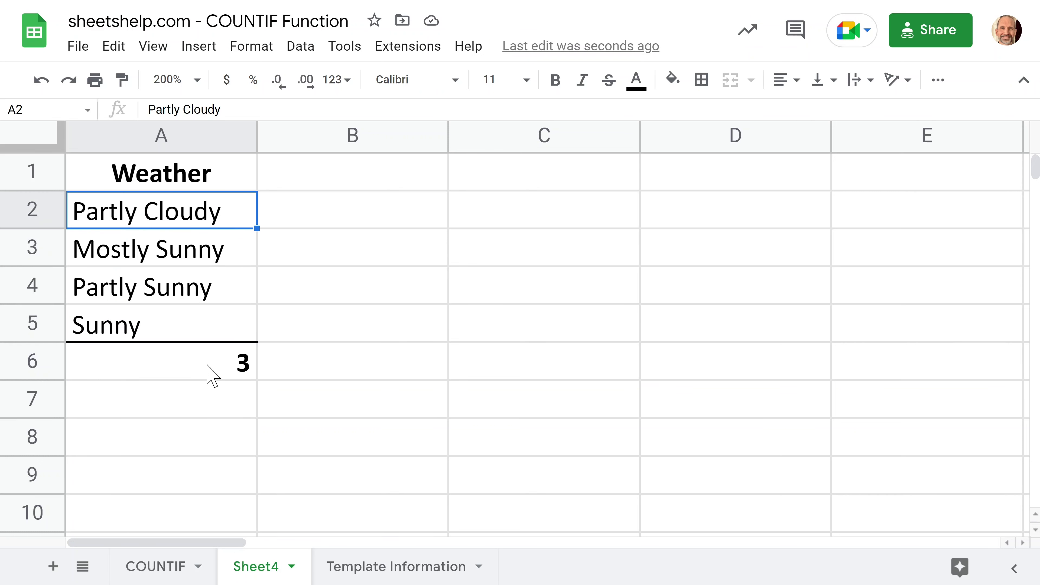
Step: Edit A6 to =COUNTIF(A2:A5,"<>*Sunny*") so it counts non-Sunny entries, returning 1
double_click(199, 360)
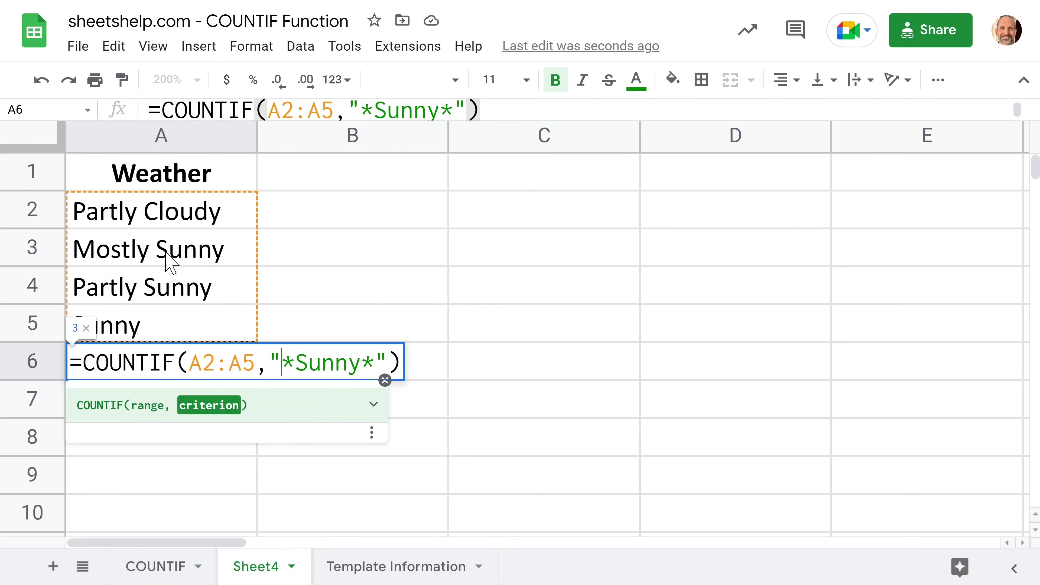
type("<>")
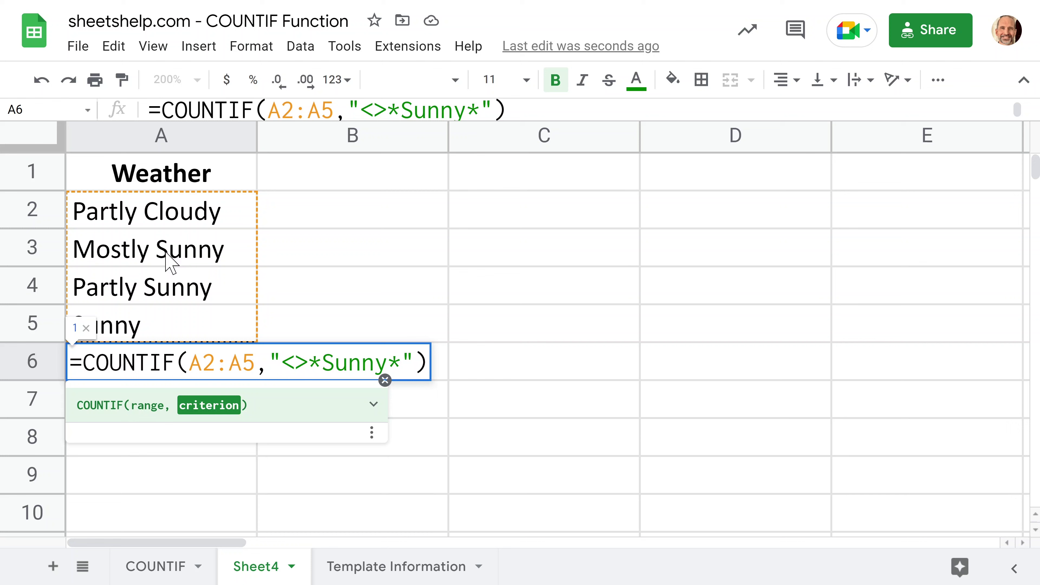
key("Return")
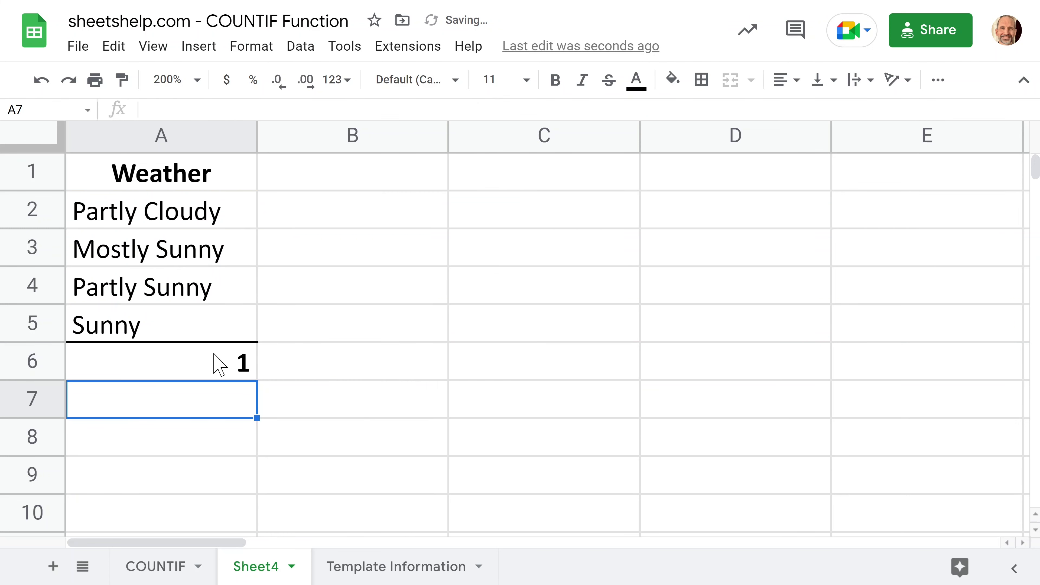
left_click(216, 363)
left_click(209, 230)
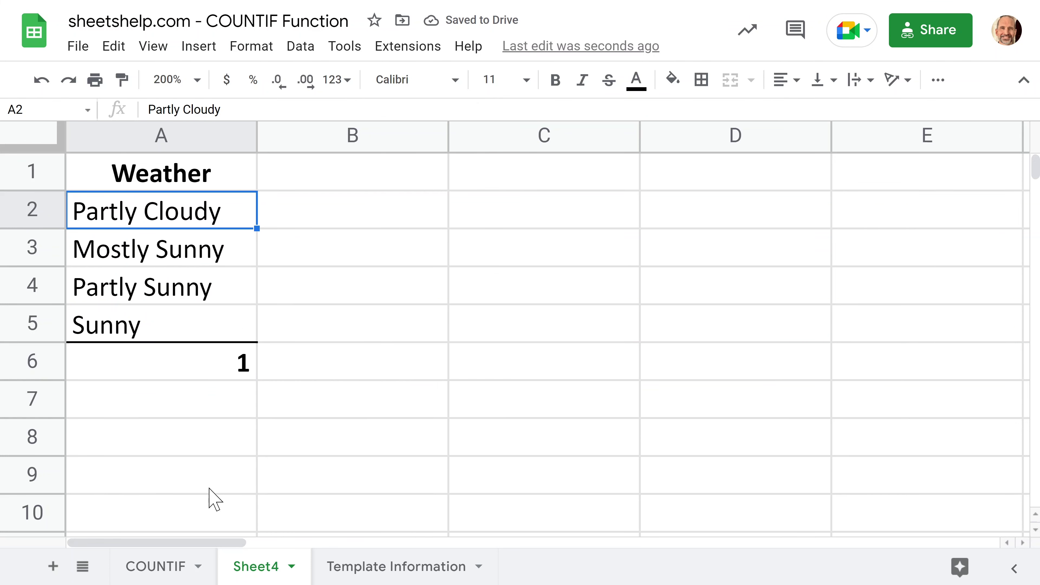
Step: Copy the Sunny? TRUE/FALSE list from the COUNTIF sheet into Sheet4 starting at A1
left_click(174, 578)
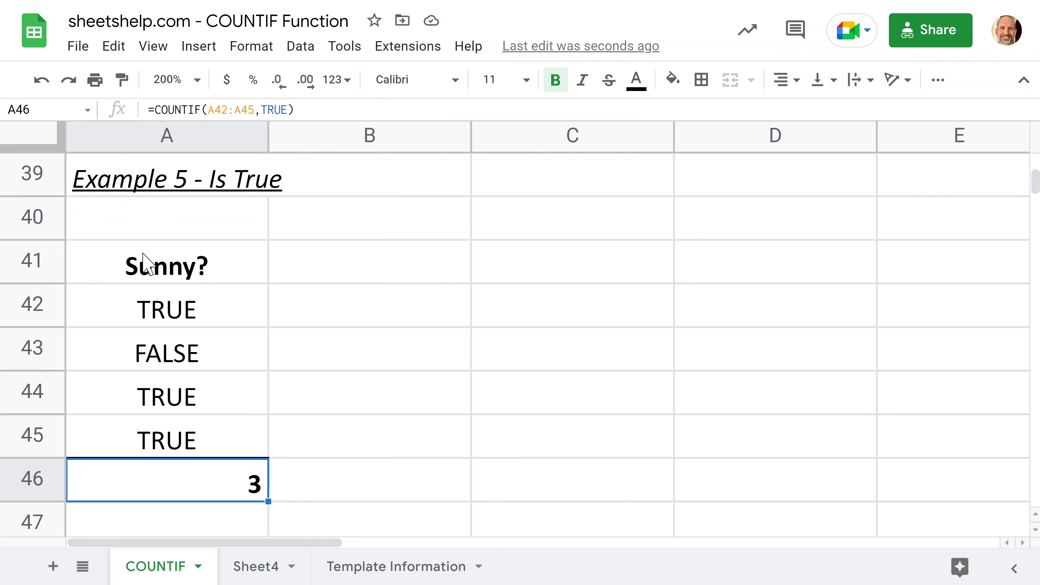
left_click_drag(146, 263, 201, 444)
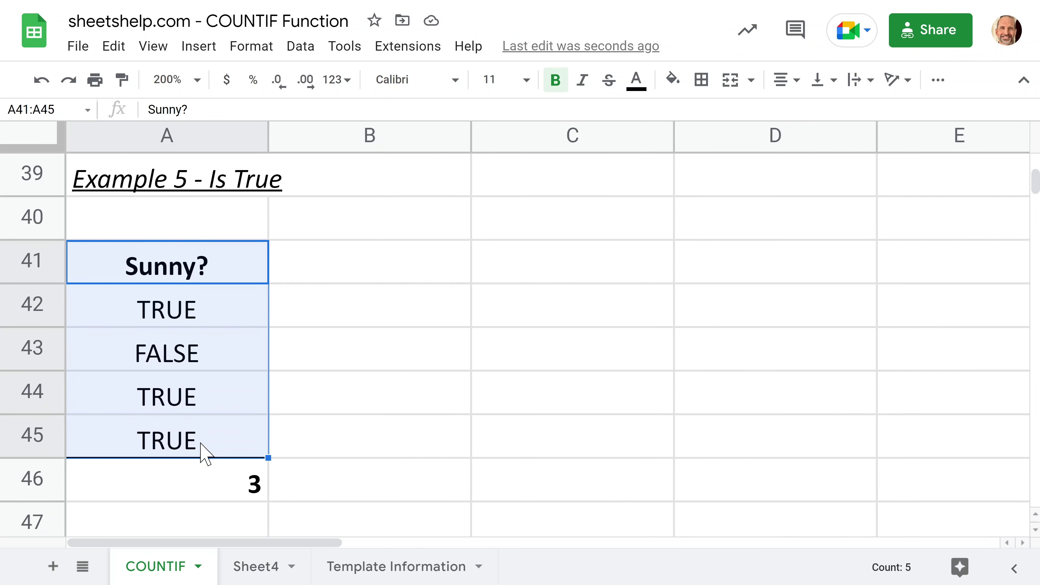
key("ctrl+c")
left_click(245, 564)
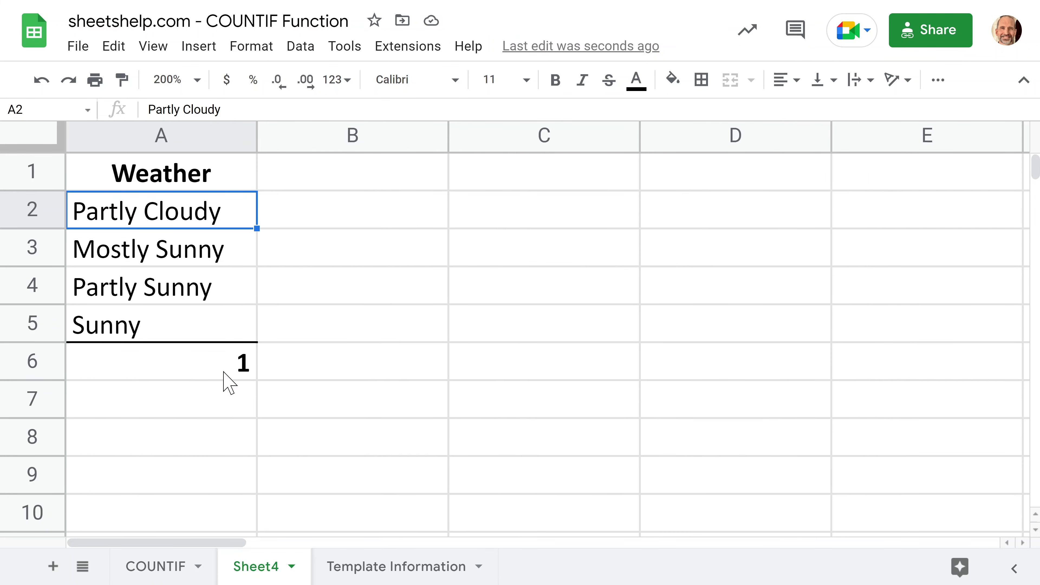
left_click(203, 180)
key("ctrl+v")
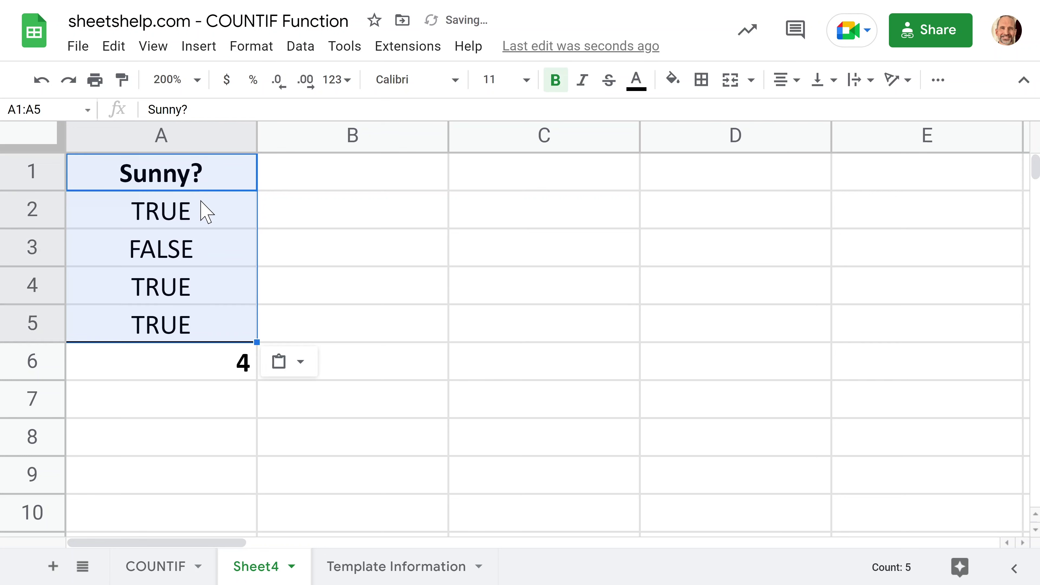
left_click(199, 209)
left_click(204, 247)
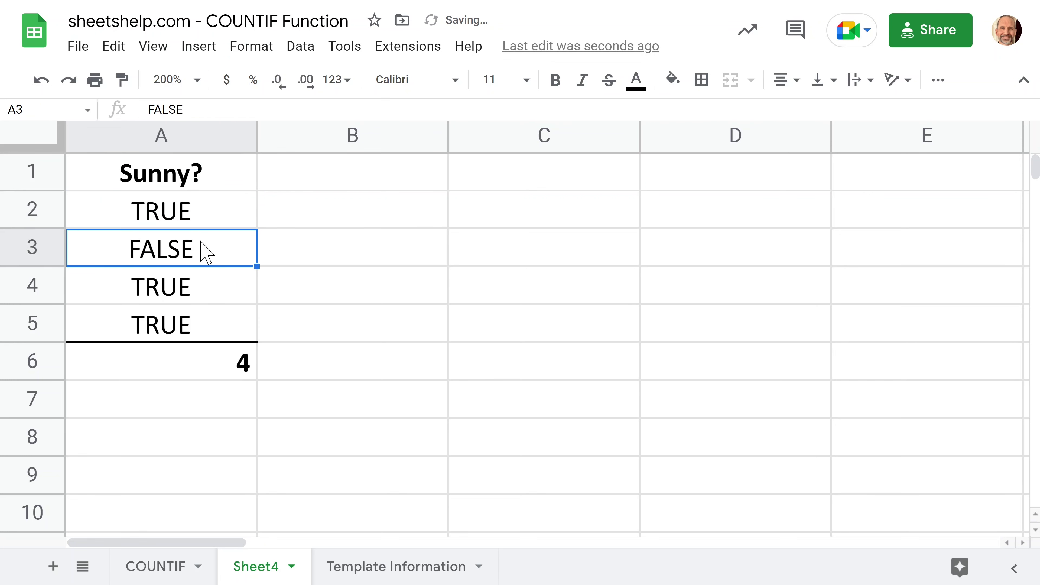
left_click(214, 225)
left_click(218, 250)
left_click(216, 224)
left_click(216, 243)
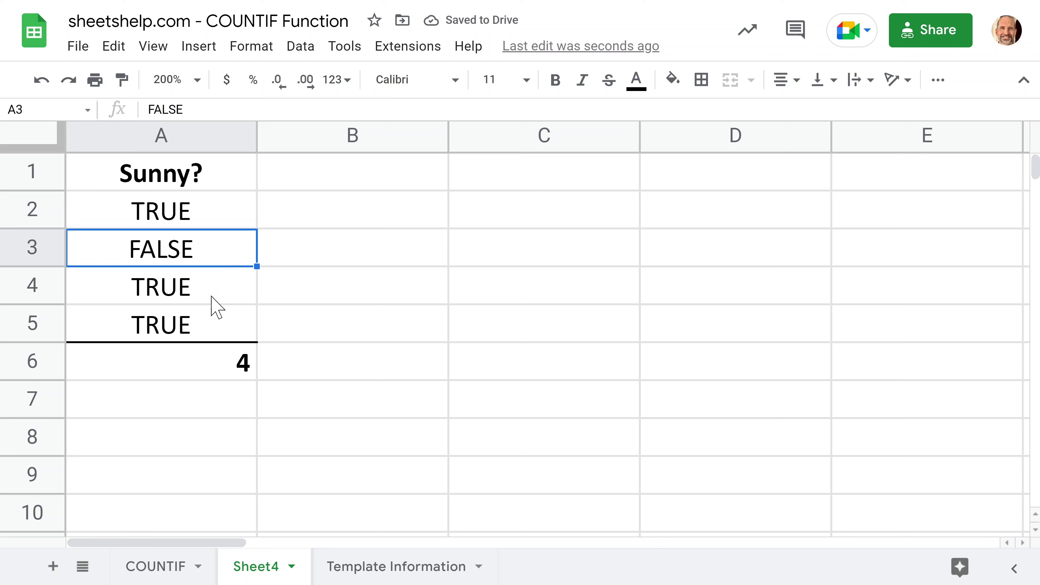
Step: Replace A6 with =COUNTIF(A2:A5,TRUE) to count the TRUE values, giving 3
left_click(210, 356)
key("Delete")
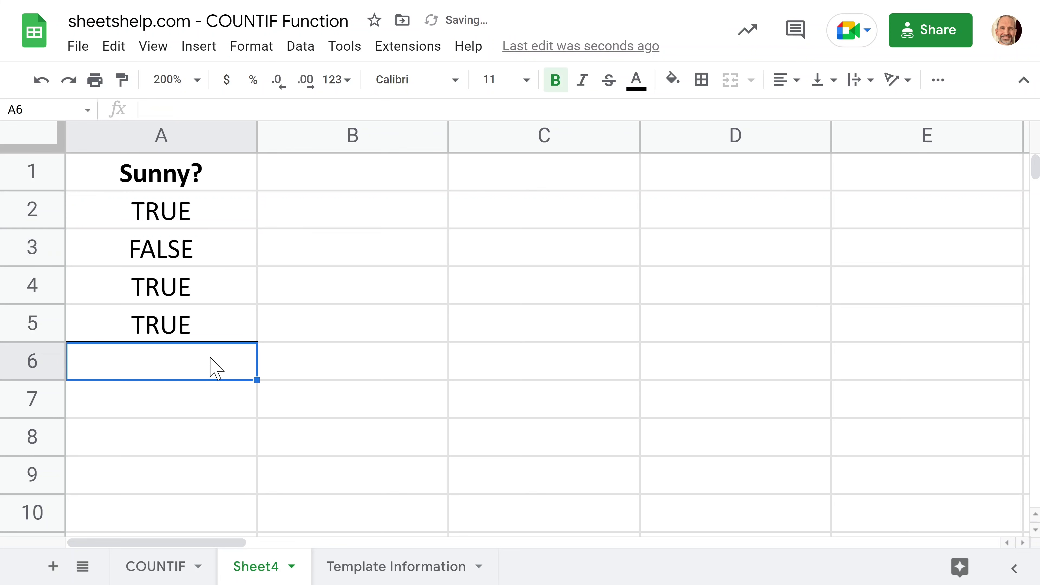
type("=")
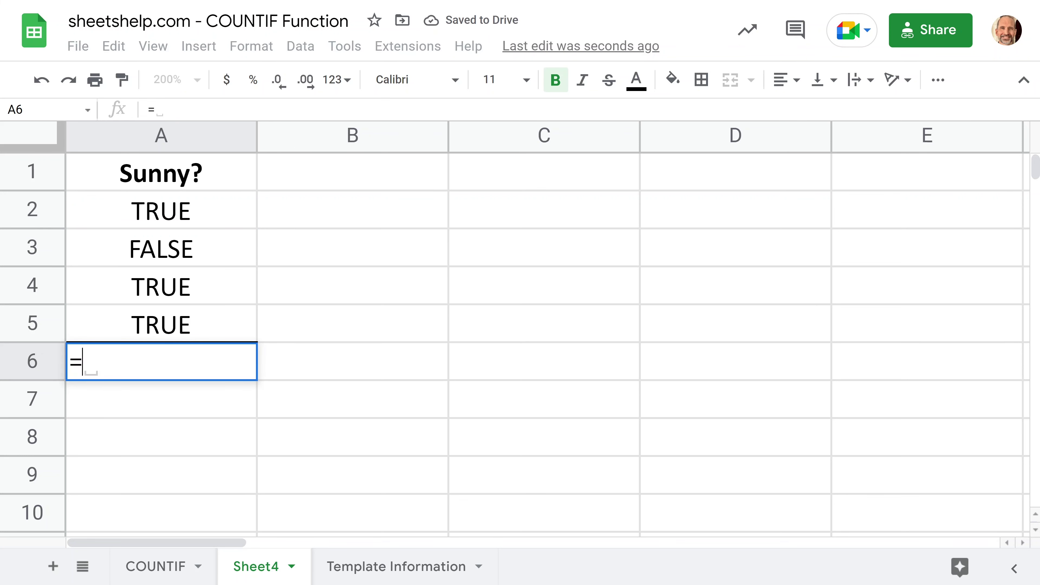
type("counti")
key("BackSpace")
key("BackSpace")
key("BackSpace")
key("BackSpace")
key("BackSpace")
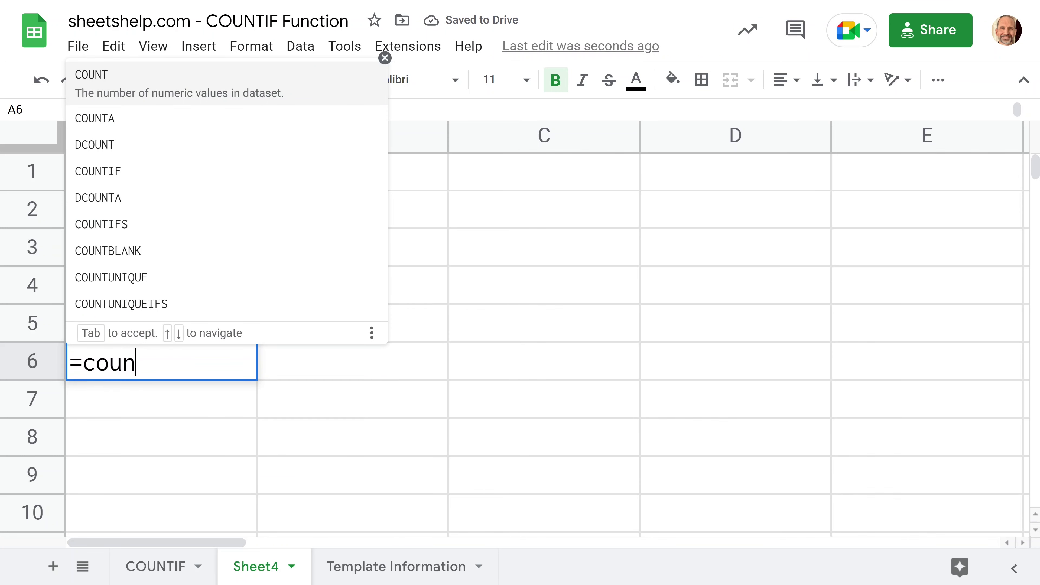
key("BackSpace")
type("COUNT")
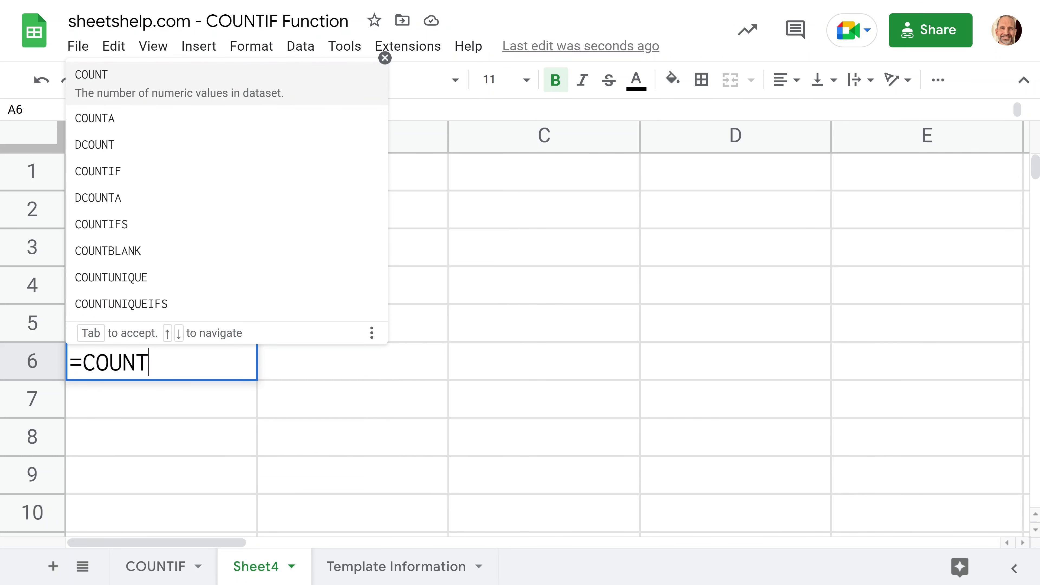
type("IF(")
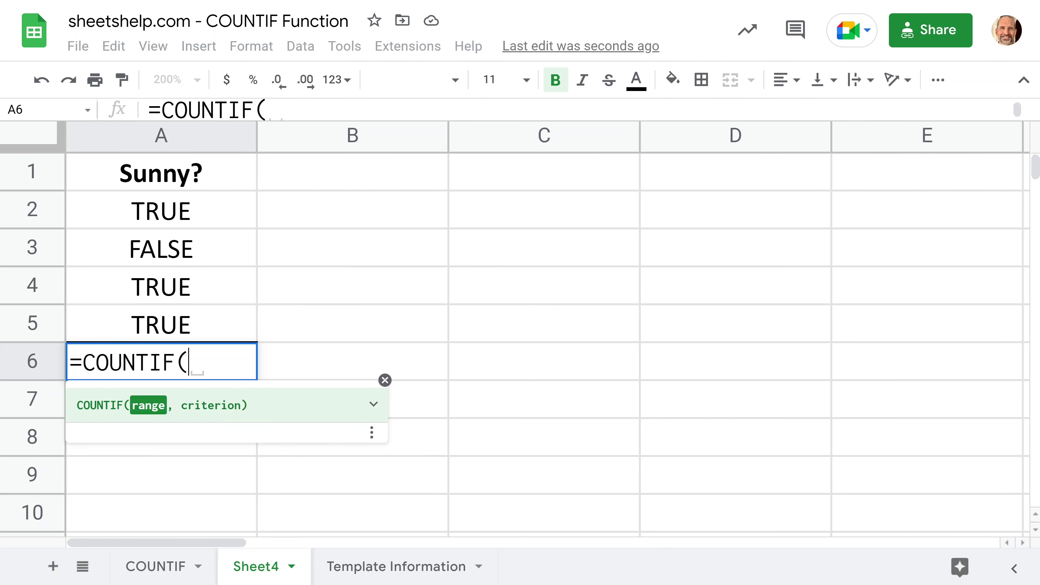
key("Up")
key("shift+Up")
key("shift+Up")
key("shift+Up")
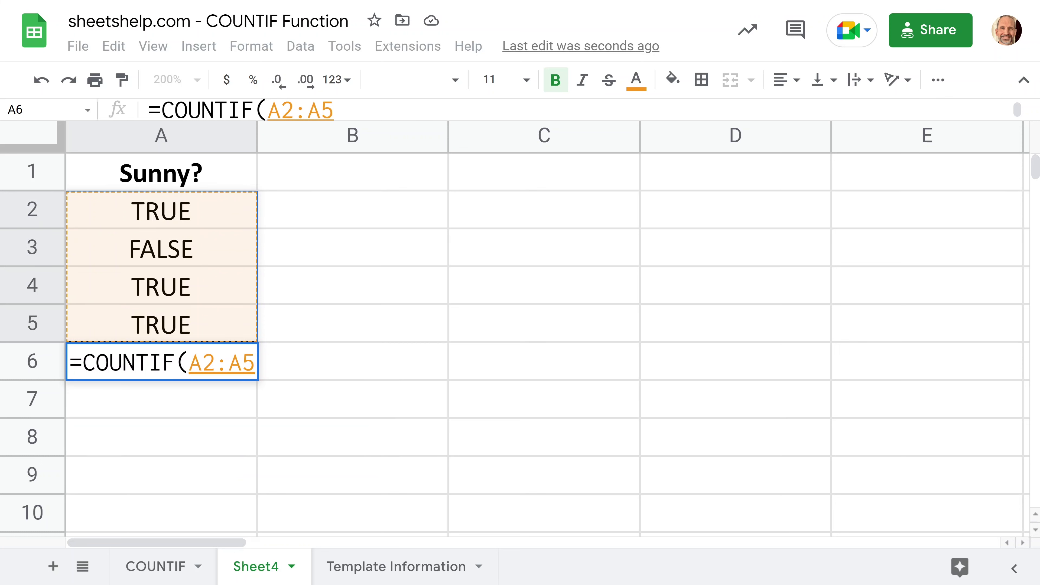
type(",")
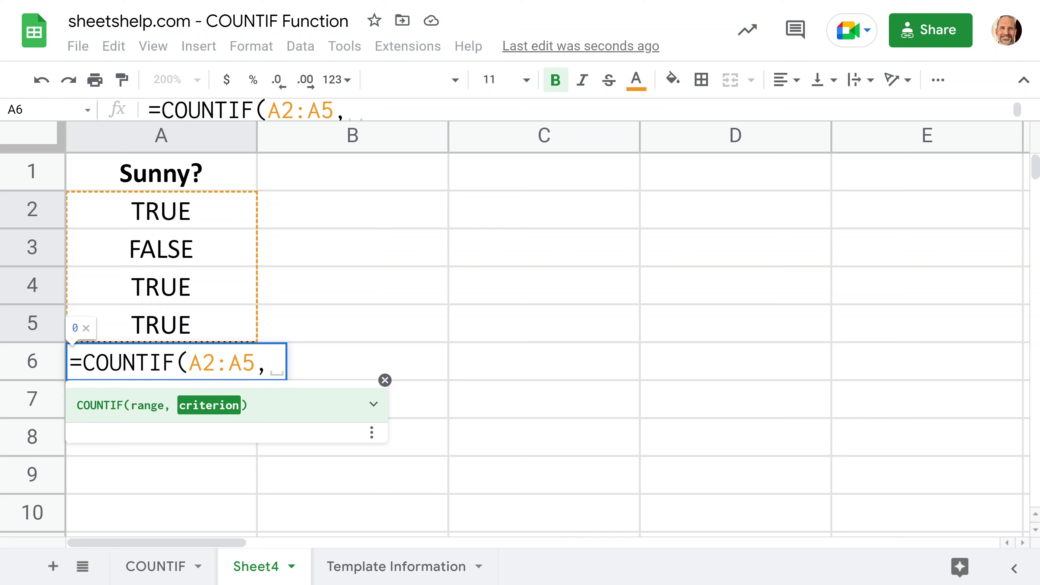
type("TRUE")
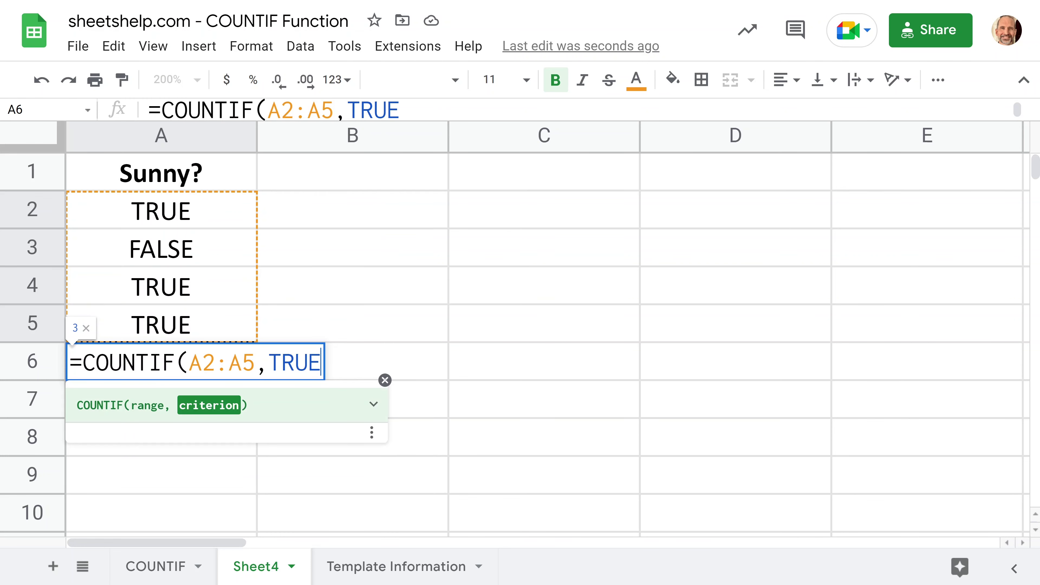
type(")")
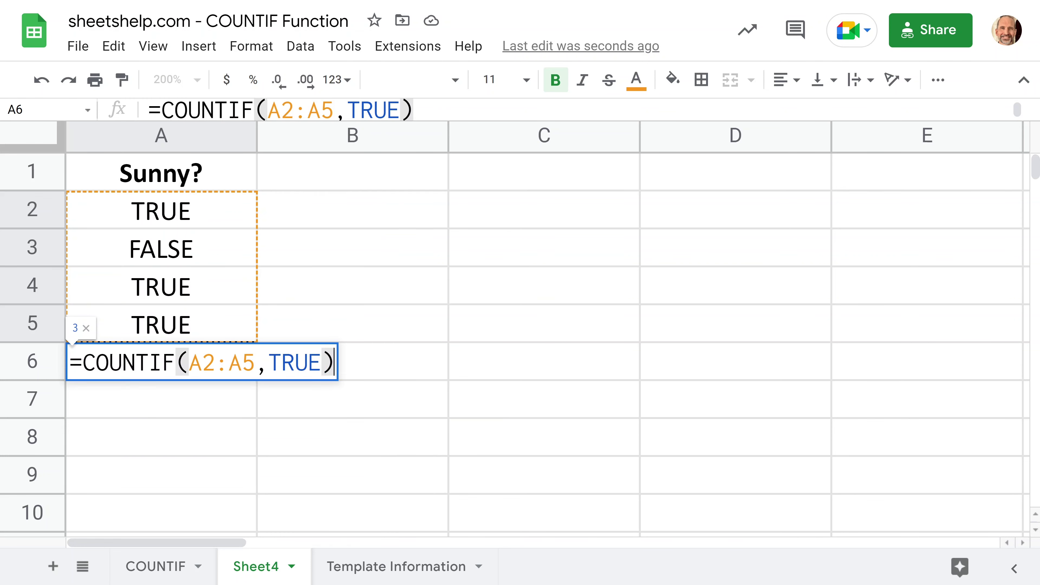
key("Return")
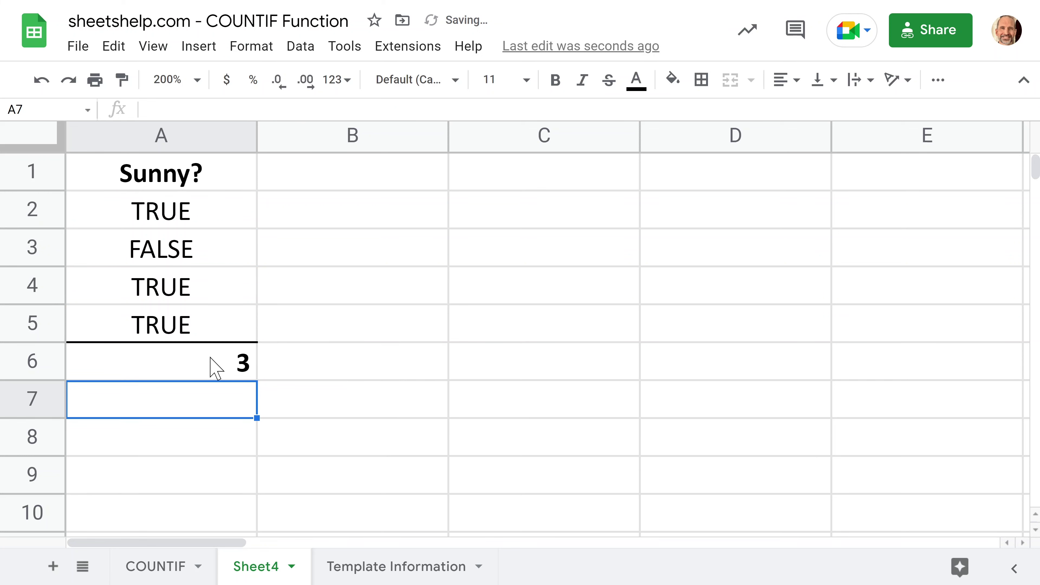
left_click(213, 367)
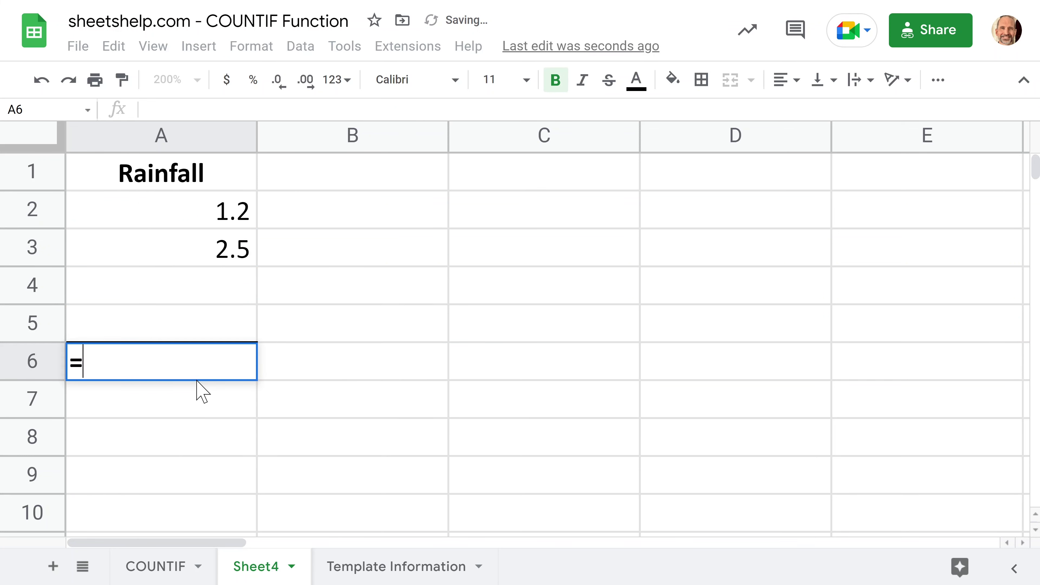
Step: Enter =COUNTIF(A2:A5,"") in A6 to count blank cells
type("COUNTIF(")
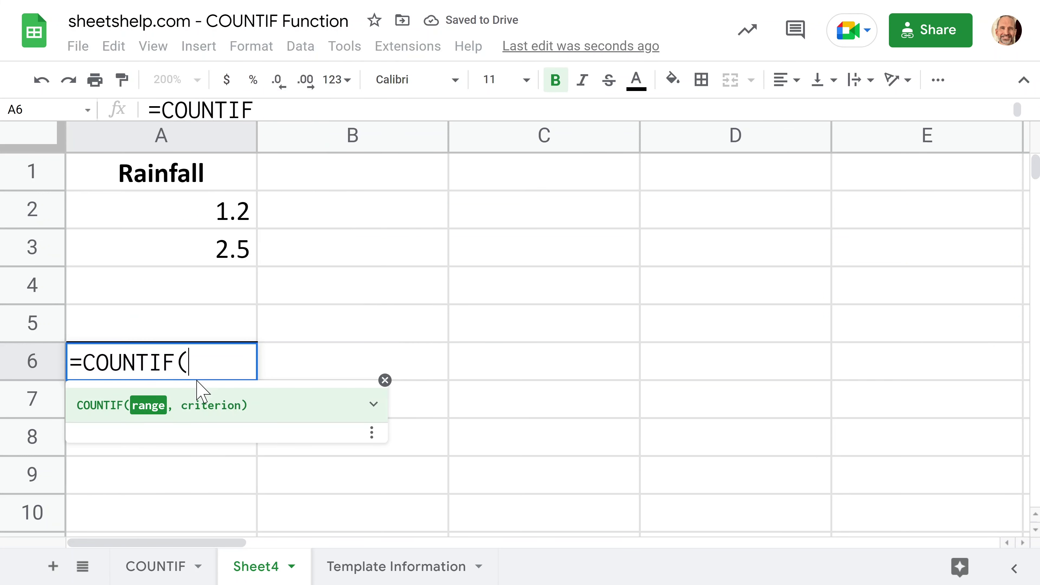
key("Up")
key("shift+Up")
key("shift+Up")
key("shift+Up")
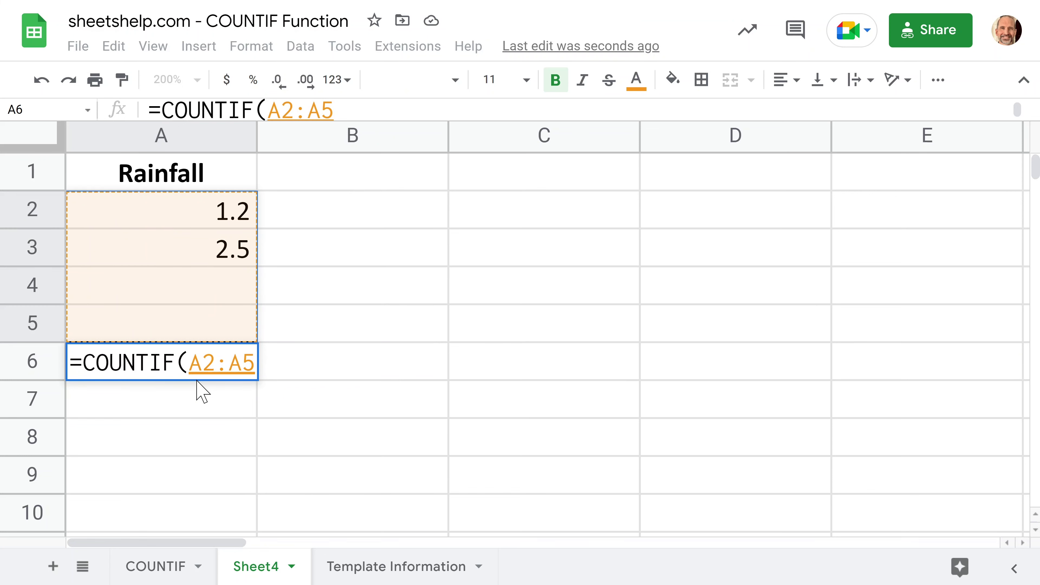
type(",\"\")")
key("Left")
key("Left")
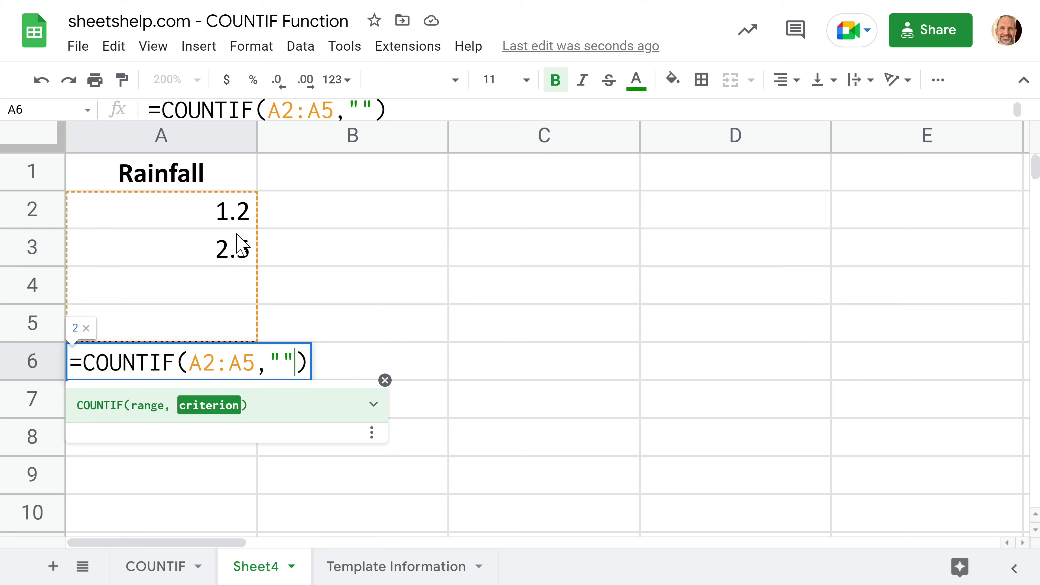
key("Right")
key("Right")
key("Return")
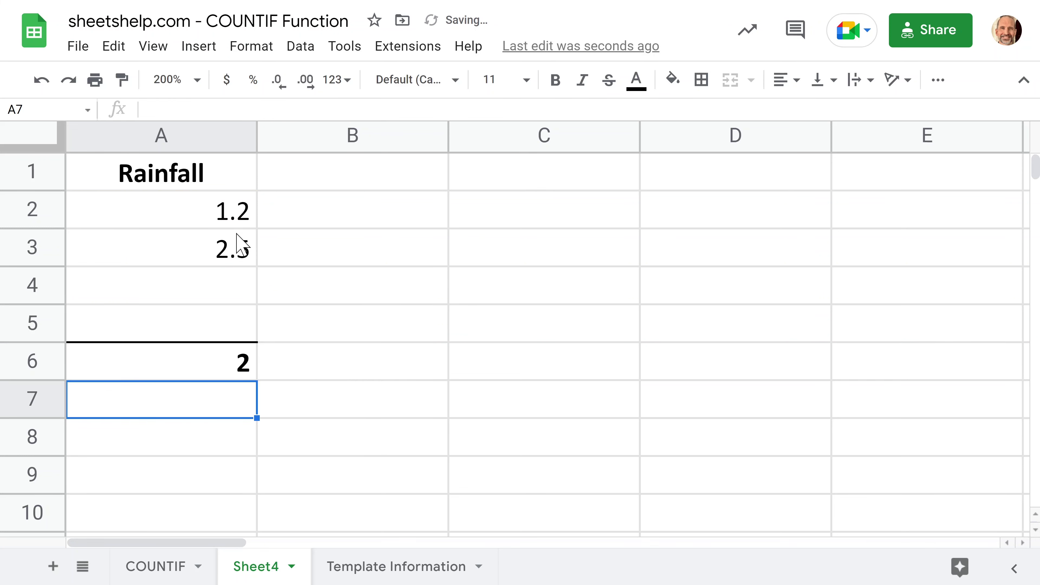
Step: Delete the 2.5 rainfall value so only 1.2 remains and A6 shows 3
left_click_drag(225, 297, 225, 326)
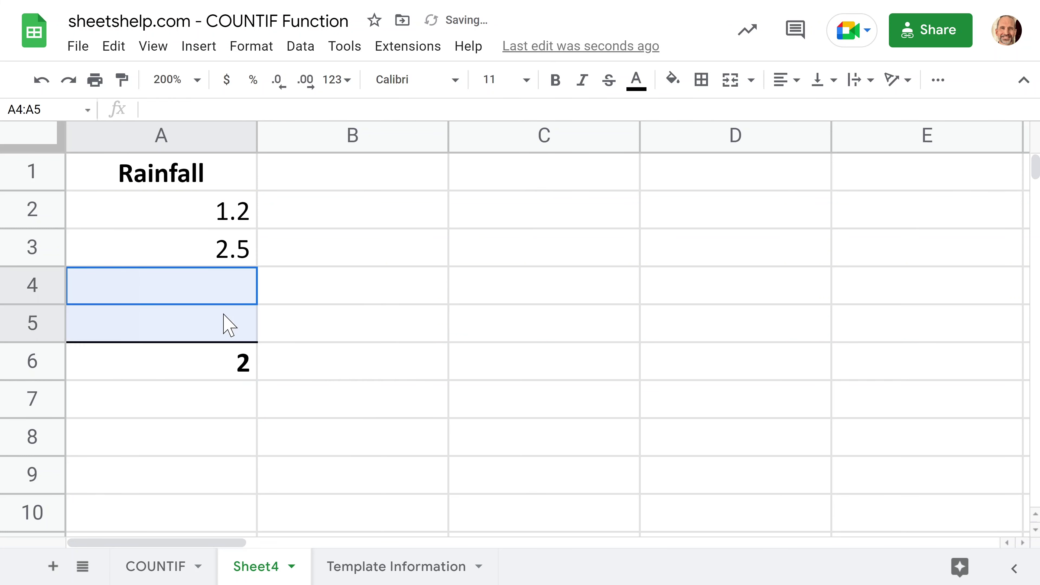
left_click(214, 255)
key("Delete")
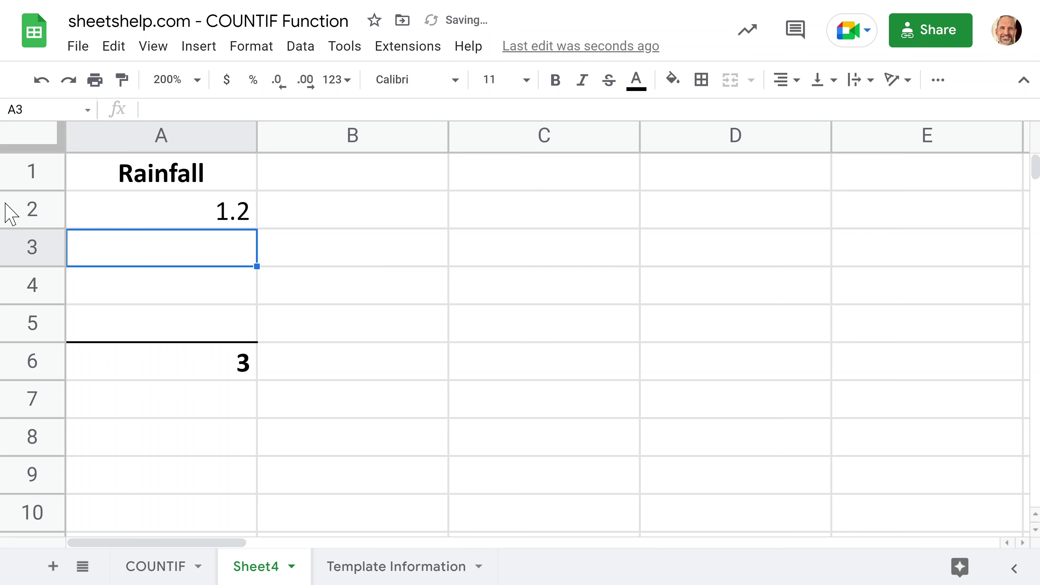
left_click(166, 369)
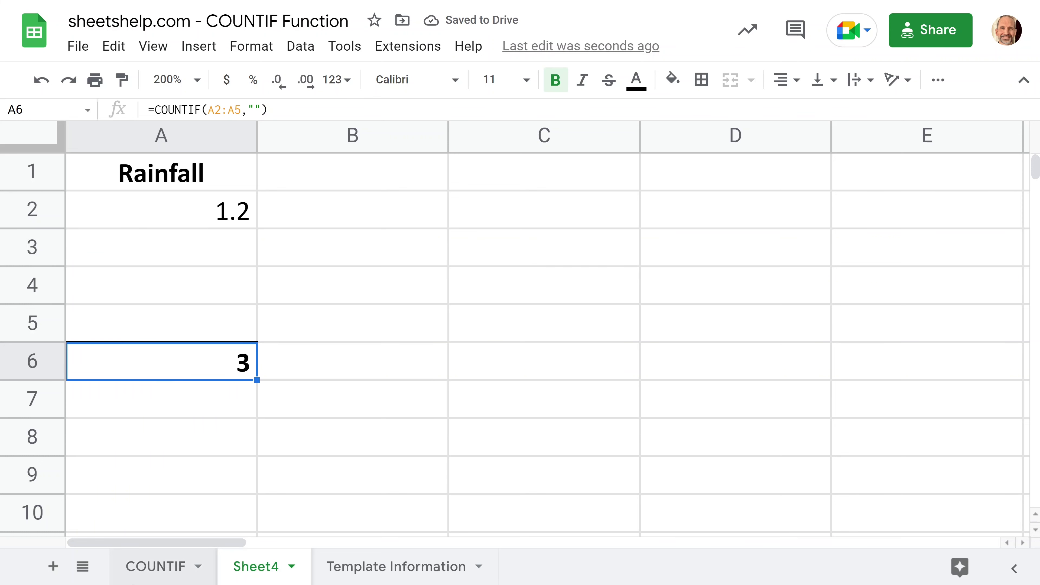